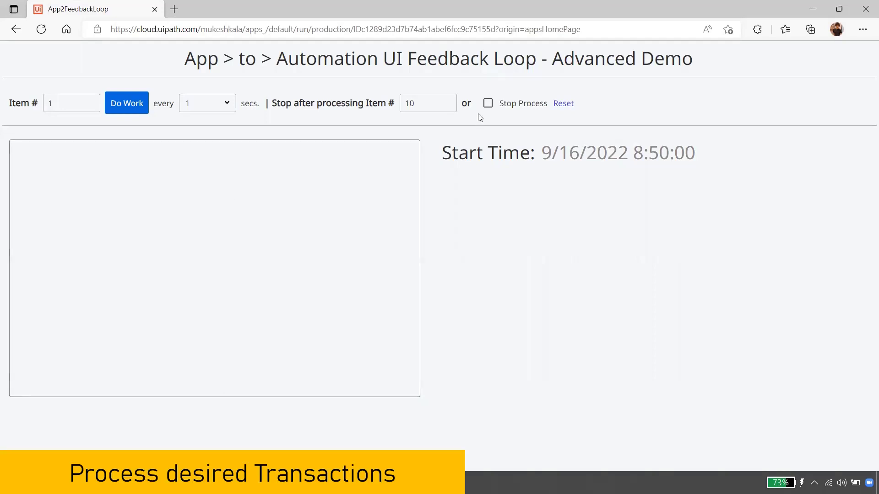
# Set the app to stop after processing item number 100.
pyautogui.click(425, 104)
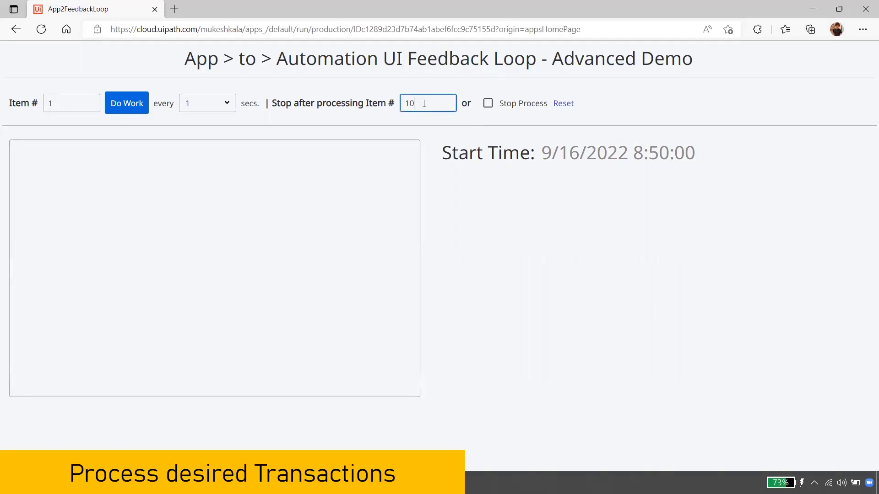
pyautogui.write('0')
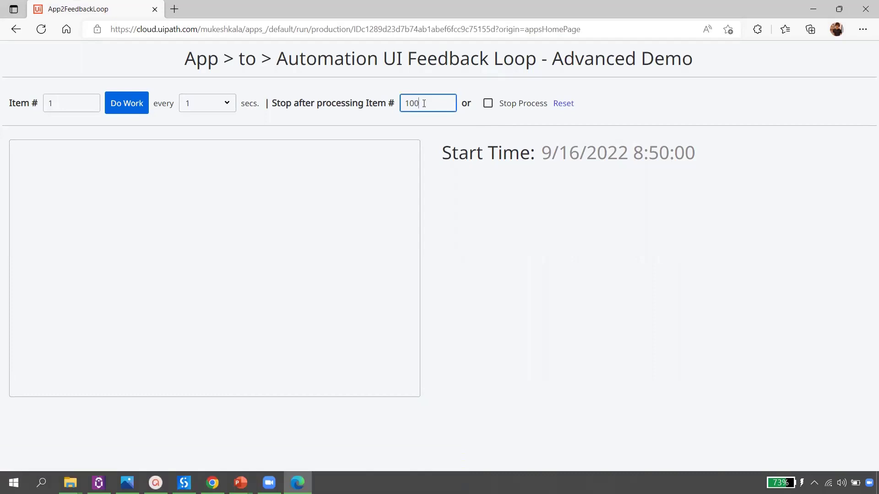
pyautogui.press('BackSpace')
pyautogui.press('BackSpace')
pyautogui.press('BackSpace')
pyautogui.write('100')
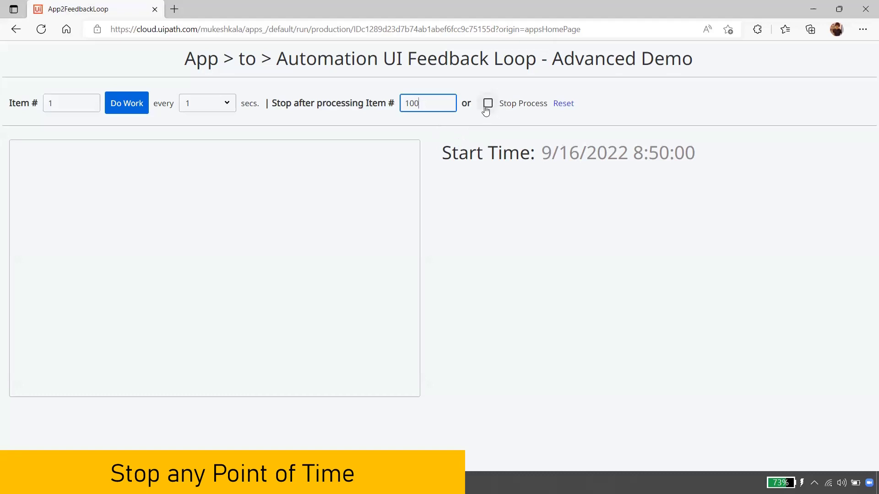
pyautogui.click(259, 193)
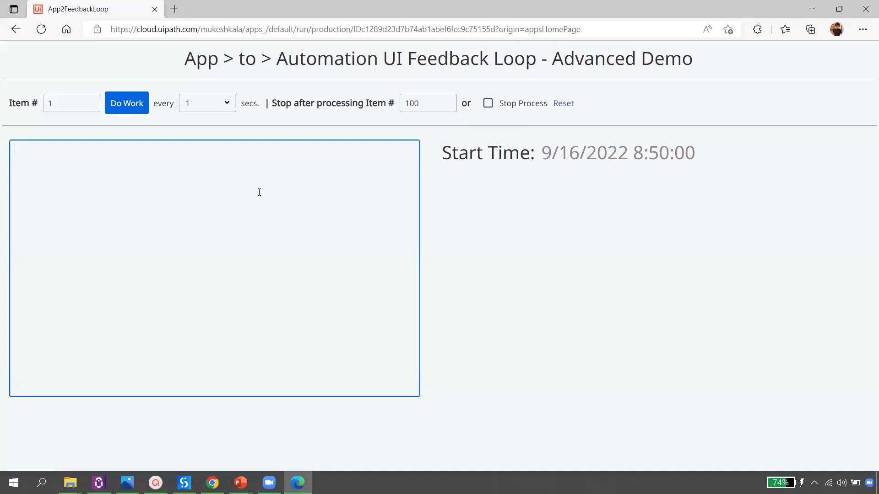
# Set the starting item number to 101.
pyautogui.click(76, 106)
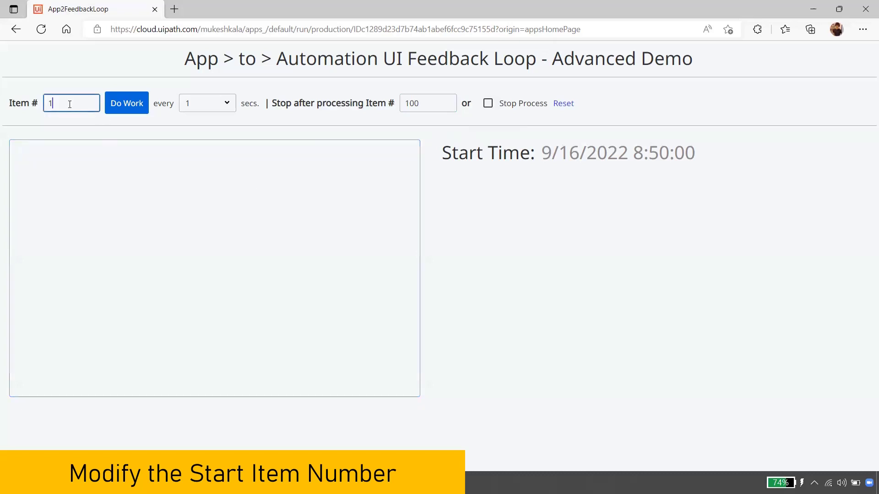
pyautogui.press('BackSpace')
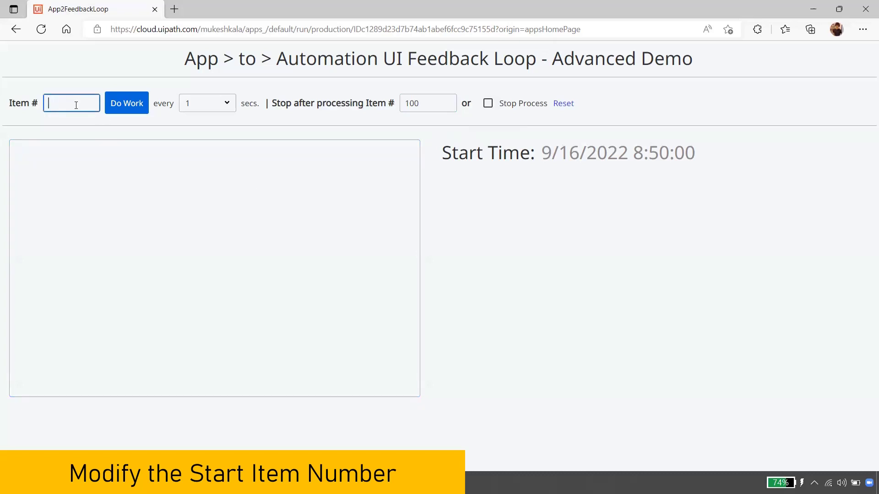
pyautogui.write('101')
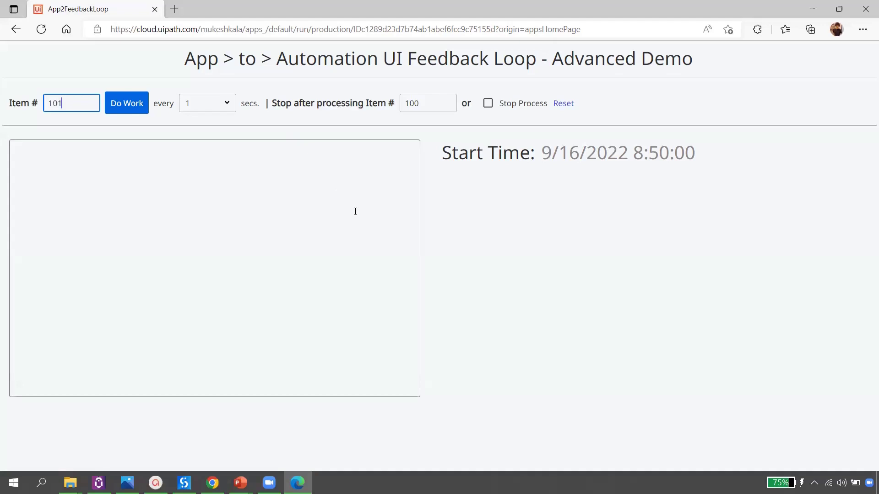
# Review the interval options available for repeating the work, in seconds, without choosing a different one.
pyautogui.click(216, 108)
pyautogui.scroll(-4, 207, 183)
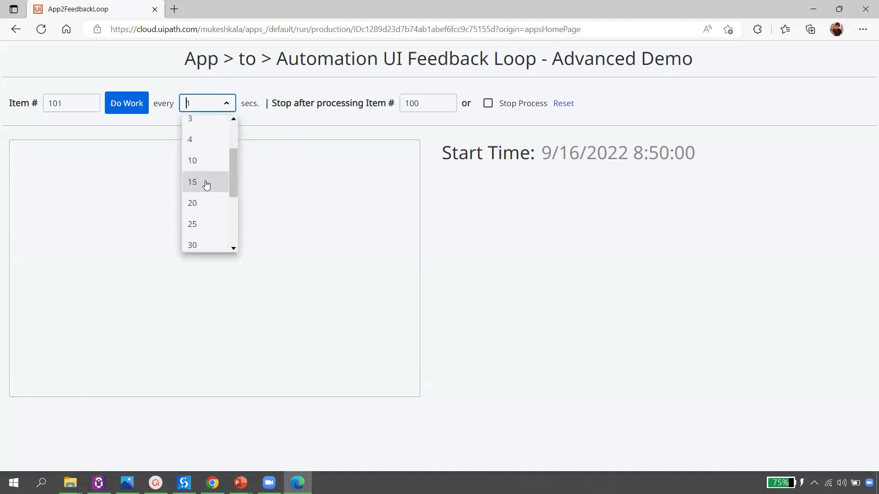
pyautogui.scroll(4, 208, 173)
pyautogui.scroll(-2, 200, 153)
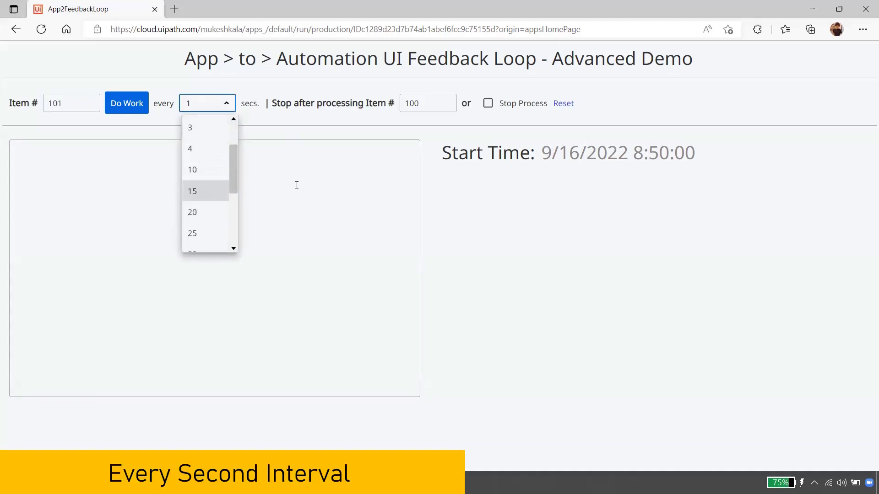
pyautogui.click(294, 186)
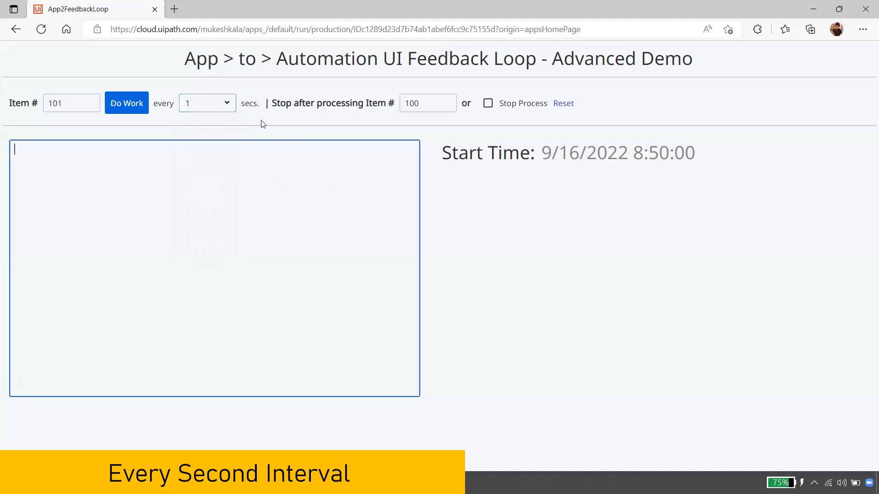
pyautogui.click(505, 301)
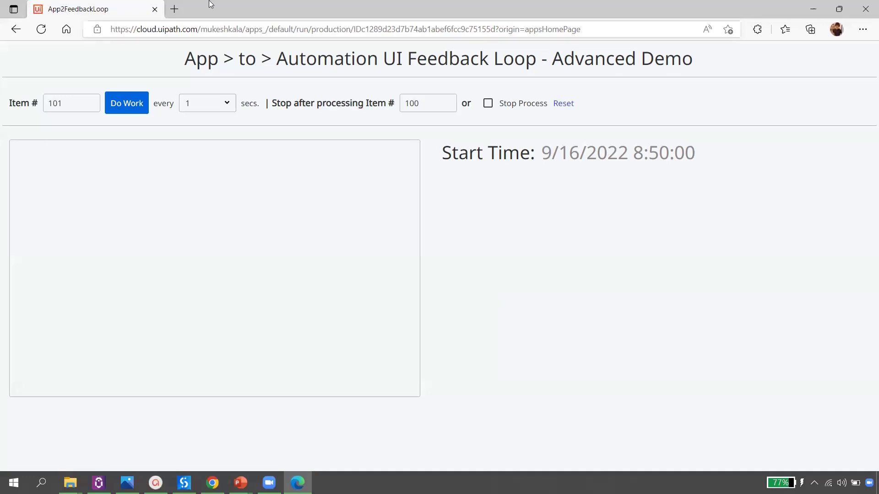
pyautogui.click(196, 103)
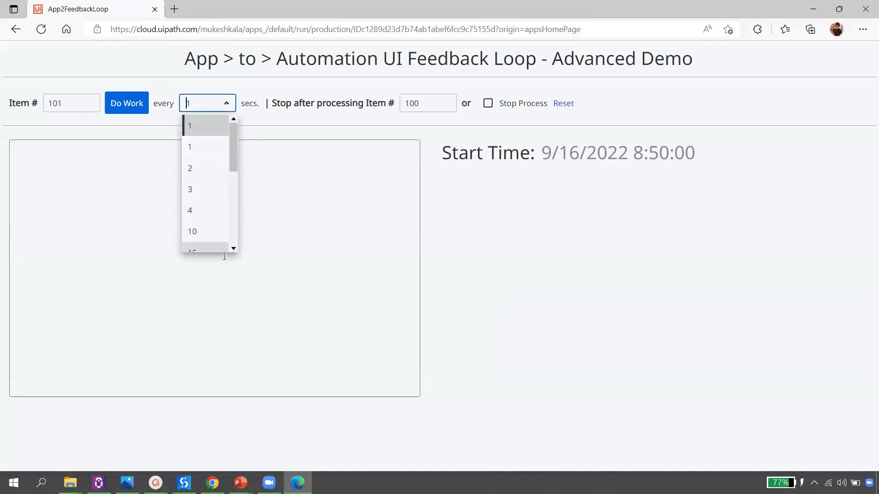
pyautogui.click(309, 249)
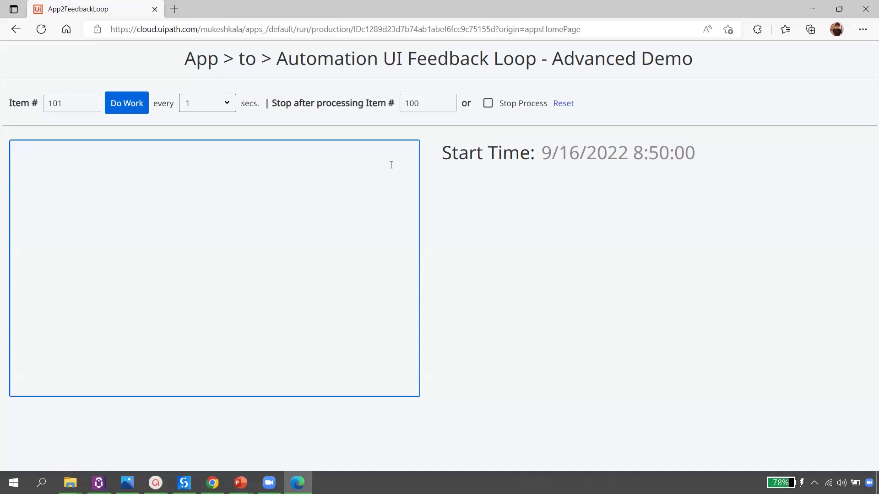
# Turn on the Stop Process option and clear the stop-after item number.
pyautogui.click(488, 104)
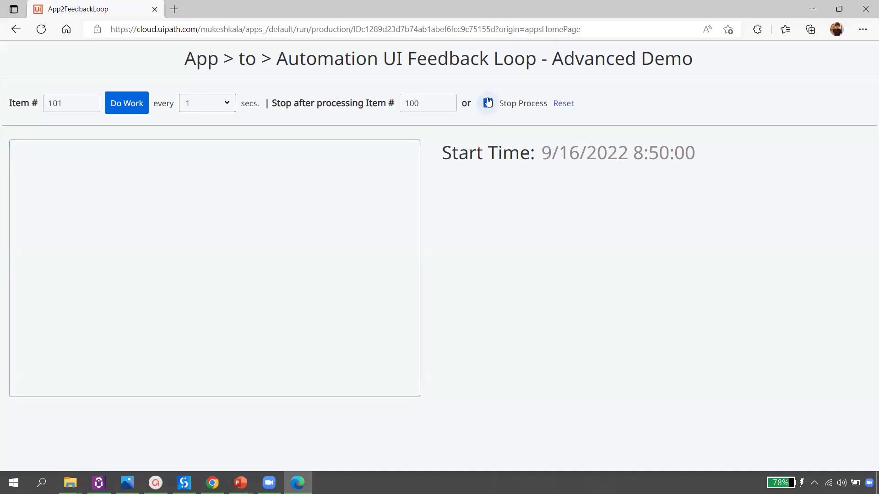
pyautogui.doubleClick(419, 97)
pyautogui.press('BackSpace')
pyautogui.write('10')
pyautogui.press('BackSpace')
pyautogui.press('BackSpace')
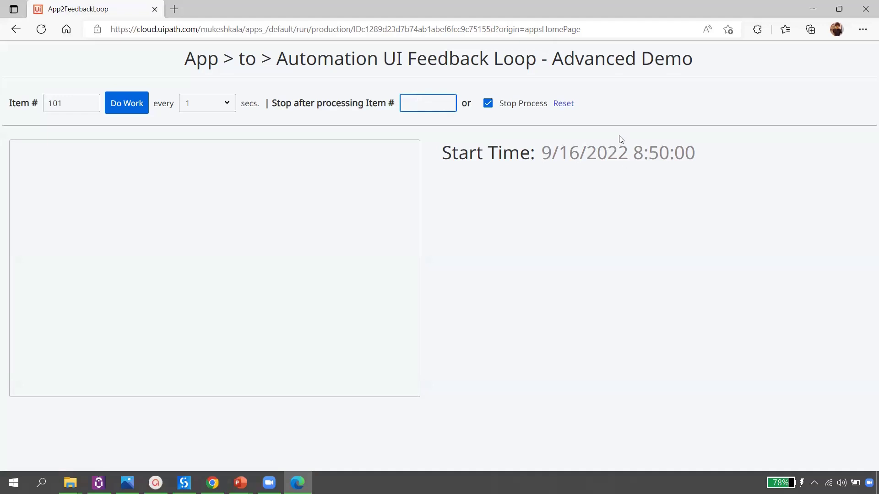
# Enter 10 as the stop-after item number and reset the form to its defaults.
pyautogui.click(561, 105)
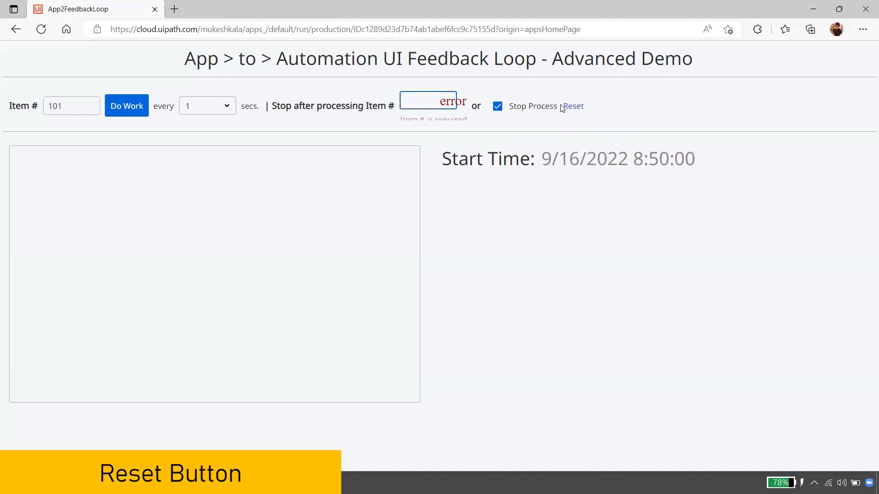
pyautogui.click(428, 98)
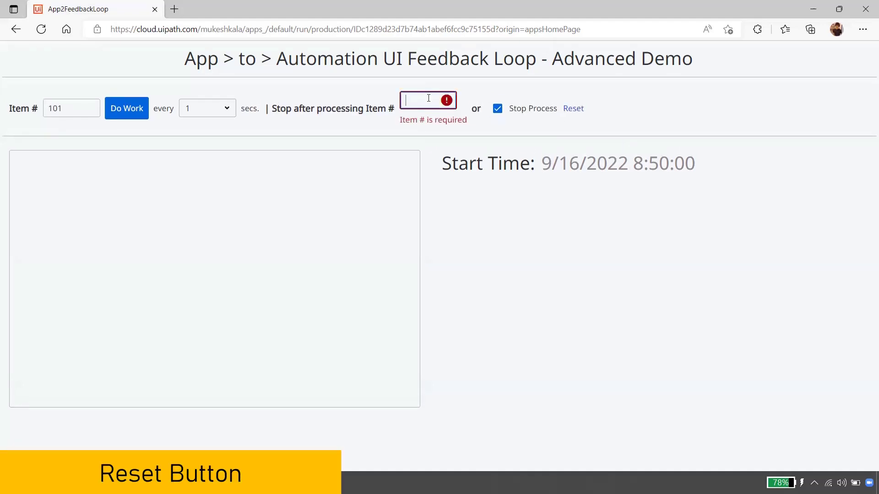
pyautogui.write('10')
pyautogui.click(572, 110)
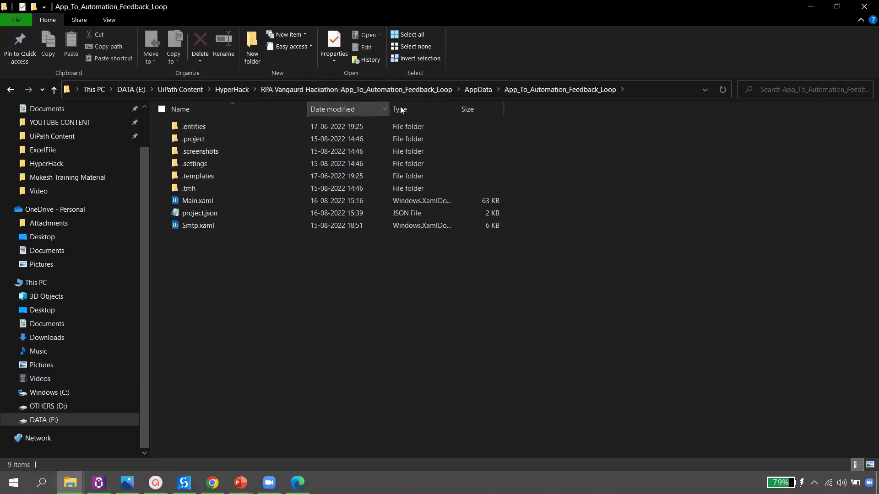
# Open Financial Sample Microsoft - Germany.xlsx from the RPA Vangaurd Hackathon-App_To_Automation_Feedback_Loop folder inside HyperHack in File Explorer.
pyautogui.click(229, 91)
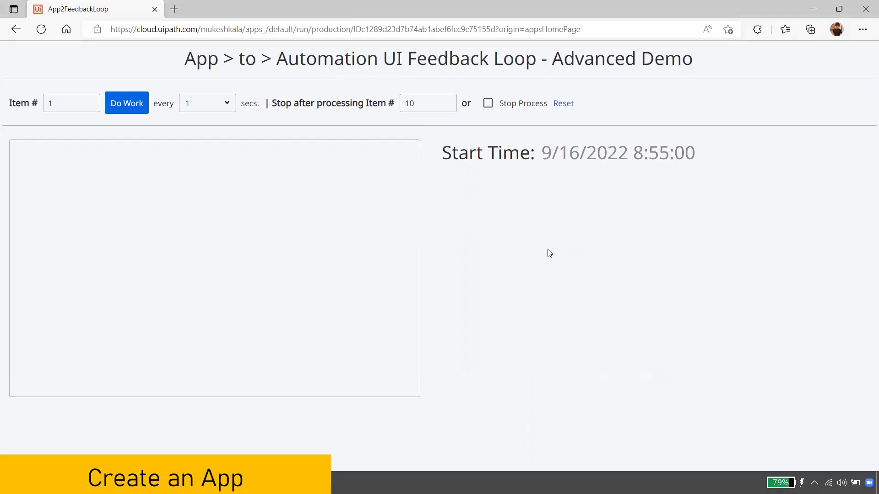
pyautogui.click(813, 12)
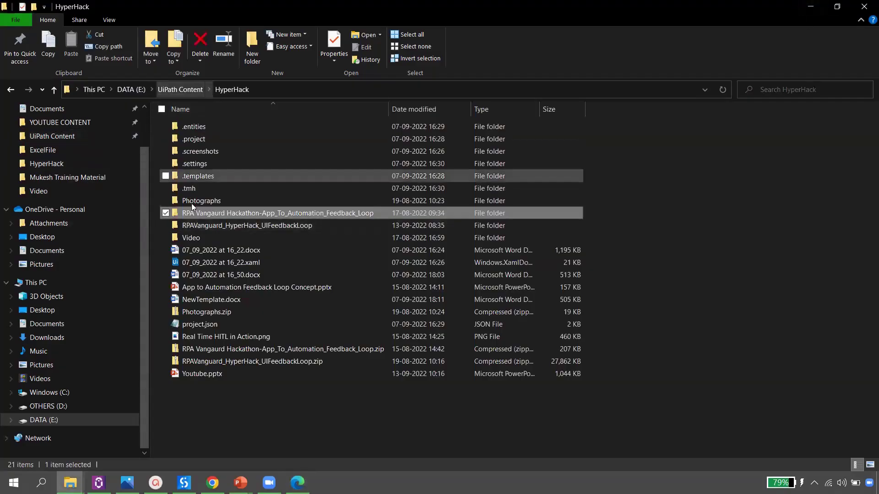
pyautogui.doubleClick(218, 214)
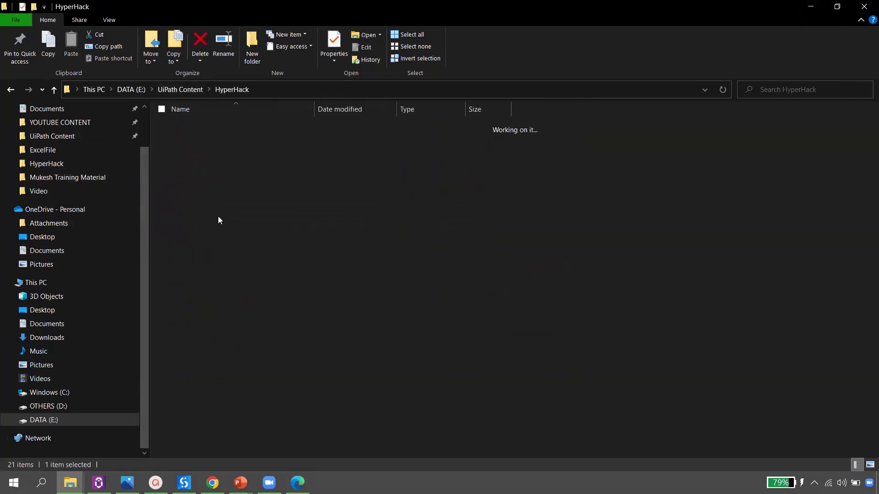
pyautogui.doubleClick(209, 142)
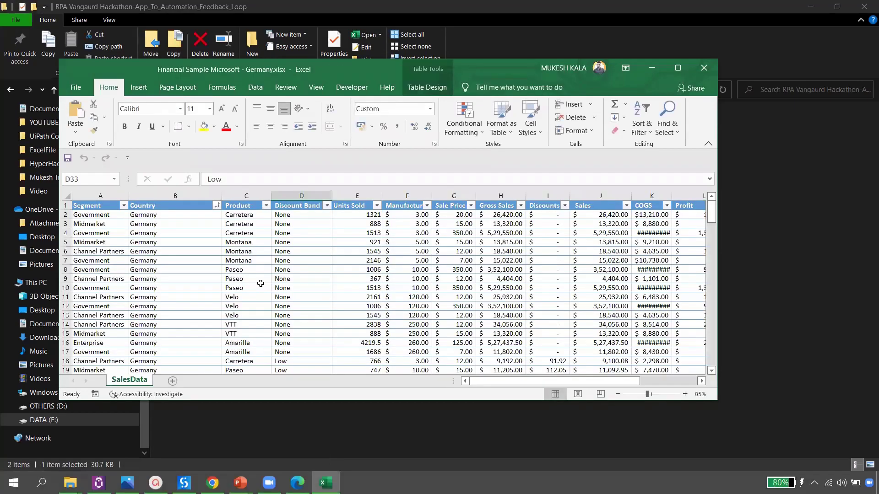
# Examine the rows of the SalesData sheet, including the Segment column, and minimize the workbook.
pyautogui.scroll(-10, 260, 284)
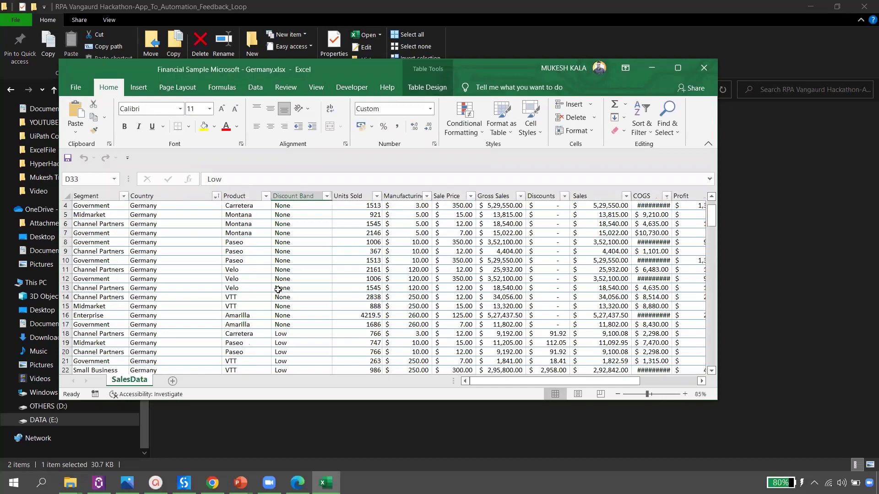
pyautogui.click(97, 196)
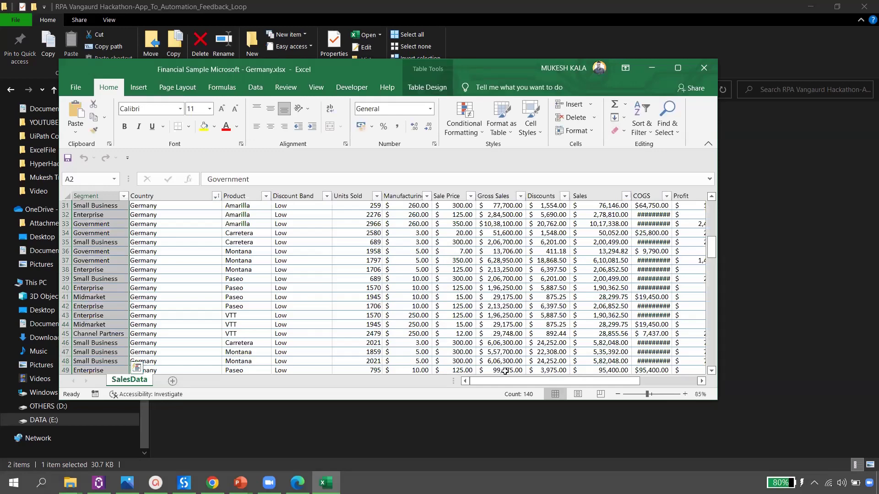
pyautogui.scroll(8, 255, 268)
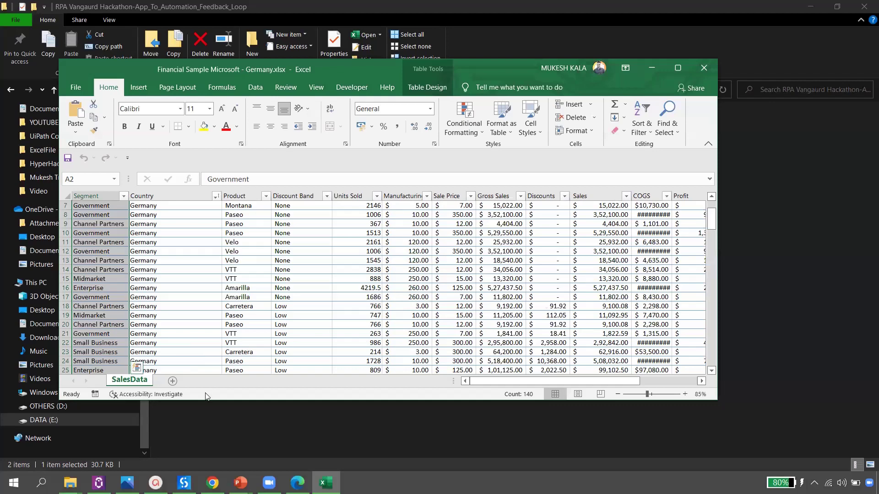
pyautogui.scroll(2, 196, 274)
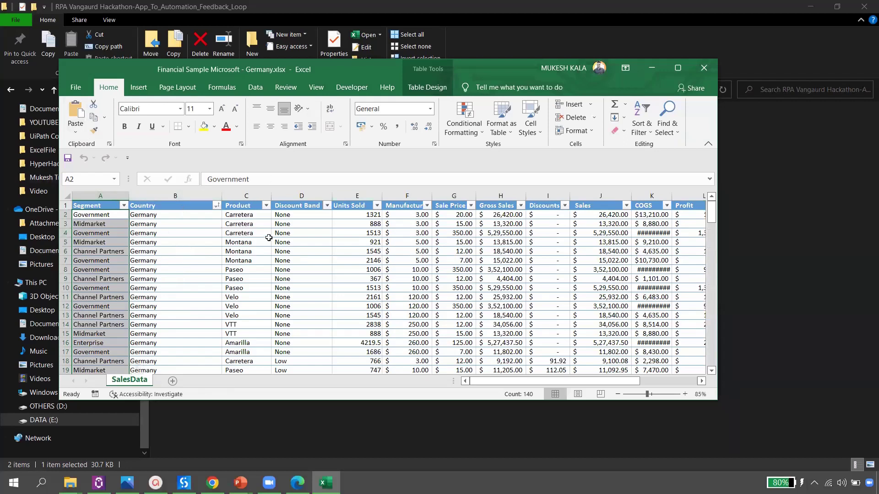
pyautogui.click(651, 69)
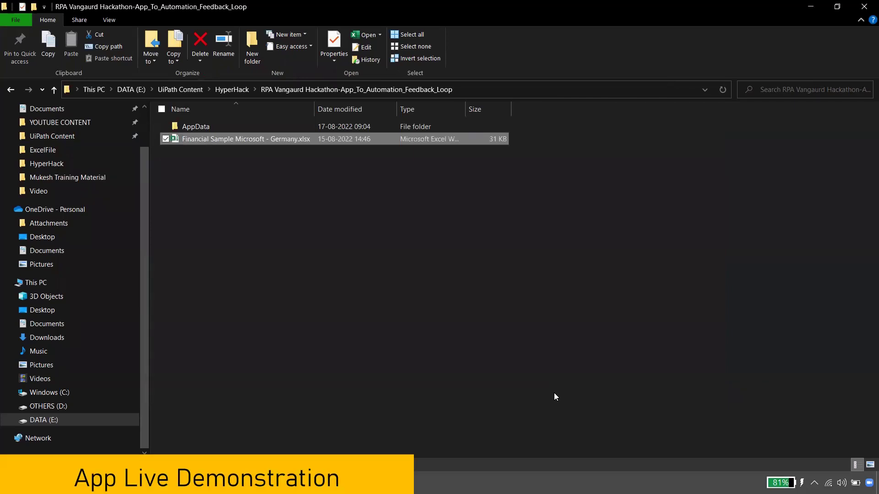
# Switch to the App2FeedbackLoop app in Edge and start the work from item 1 with a stop limit of item 3.
pyautogui.moveTo(300, 483)
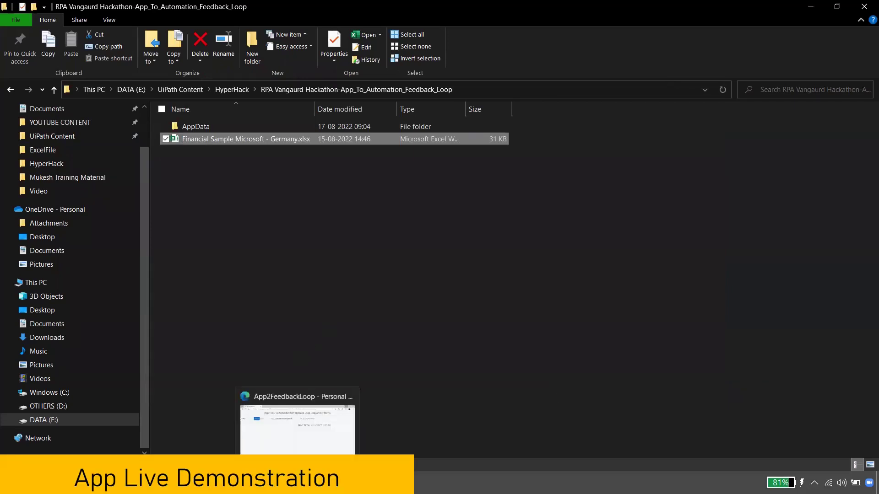
pyautogui.click(359, 432)
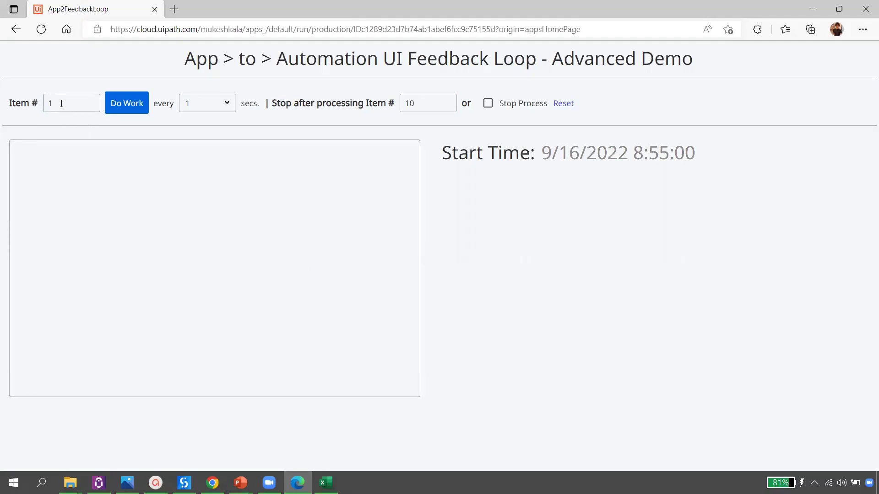
pyautogui.click(422, 103)
pyautogui.press('BackSpace')
pyautogui.write('3')
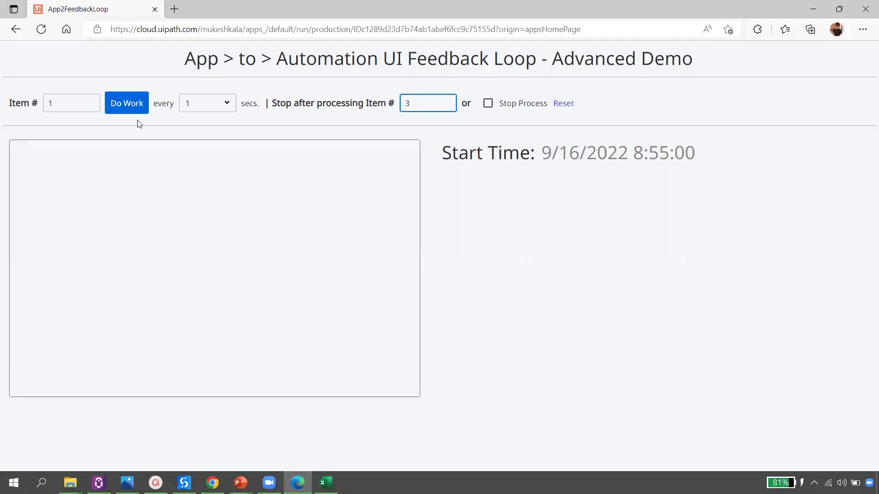
pyautogui.click(134, 107)
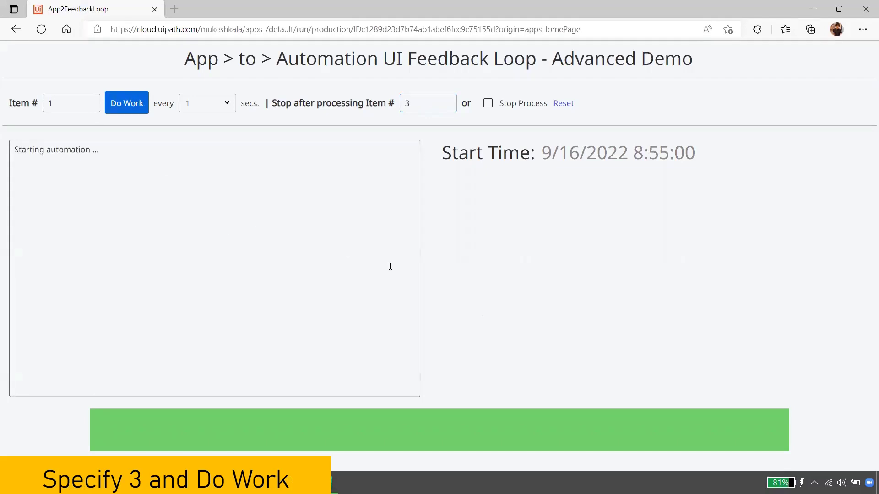
pyautogui.click(815, 483)
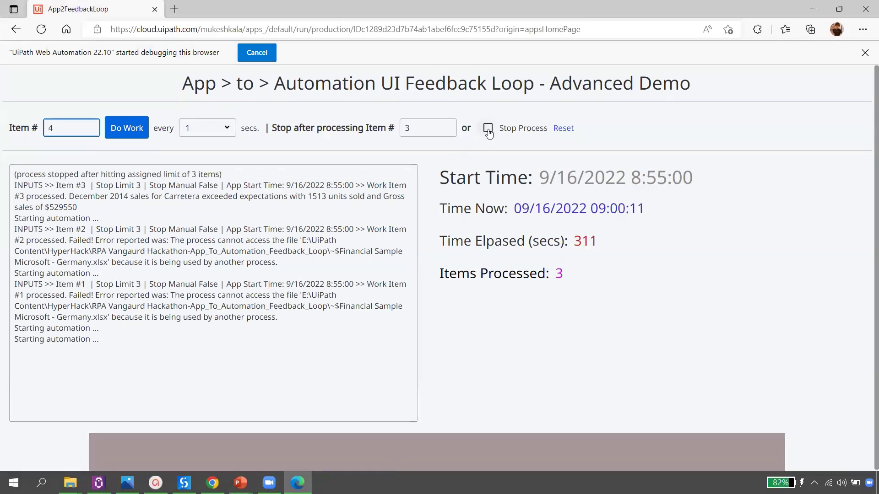
# Reset the form after the run and set processing to stop after item 3.
pyautogui.click(488, 129)
pyautogui.click(564, 128)
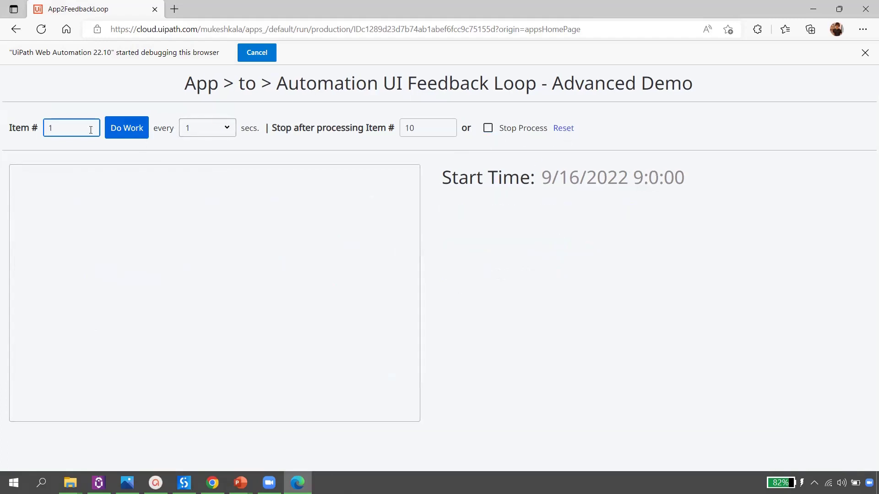
pyautogui.doubleClick(91, 129)
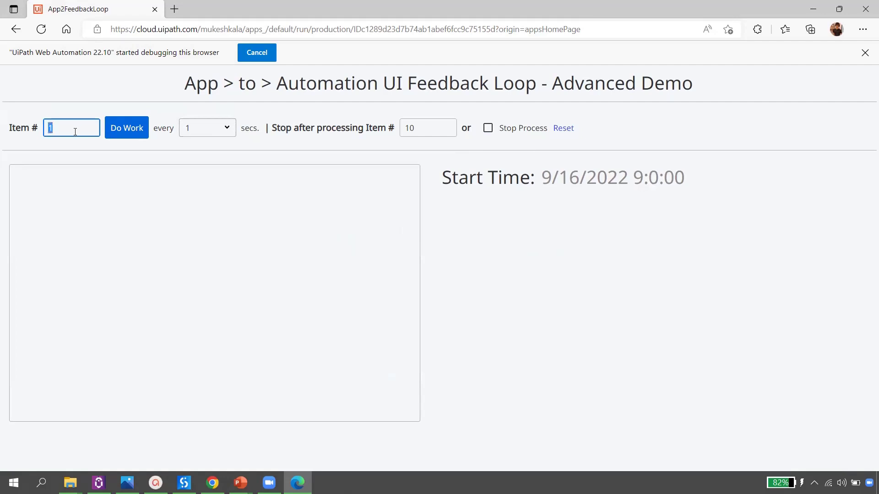
pyautogui.doubleClick(424, 130)
pyautogui.press('BackSpace')
pyautogui.write('3')
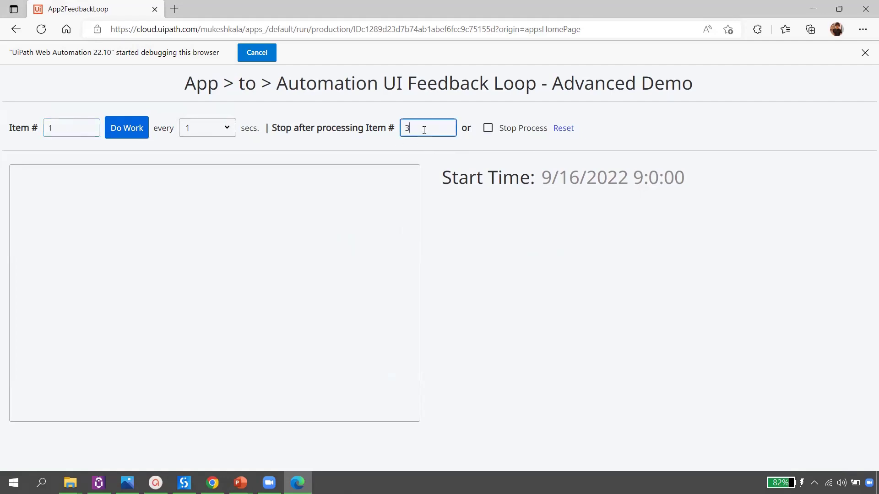
# Start the work from item 1 and examine the year, units sold and gross sales in the feedback log.
pyautogui.click(126, 131)
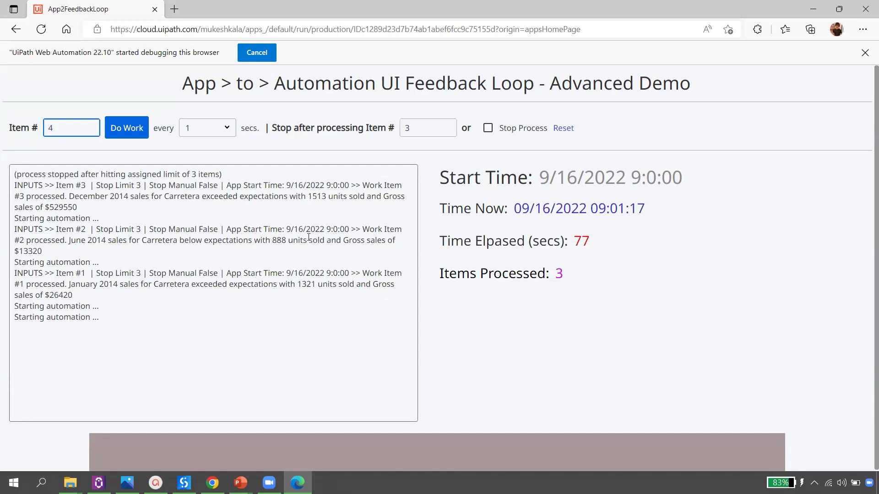
pyautogui.moveTo(268, 239); pyautogui.dragTo(309, 240)
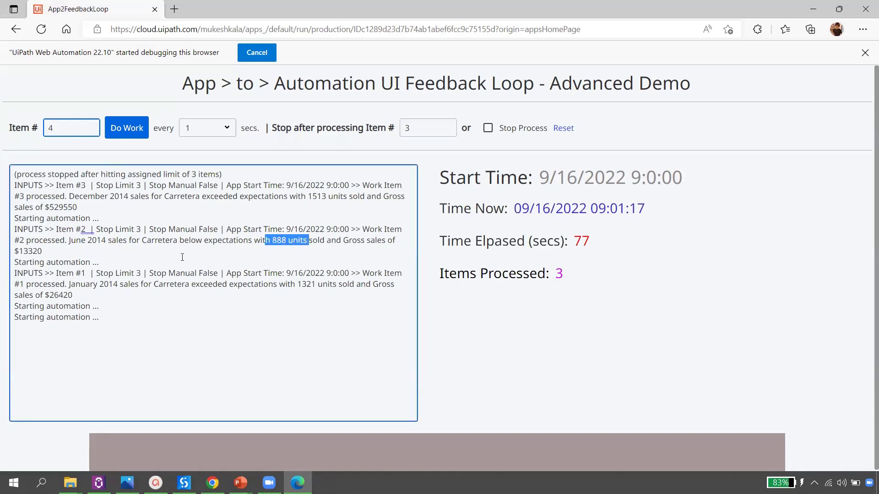
pyautogui.doubleClick(29, 250)
pyautogui.click(117, 294)
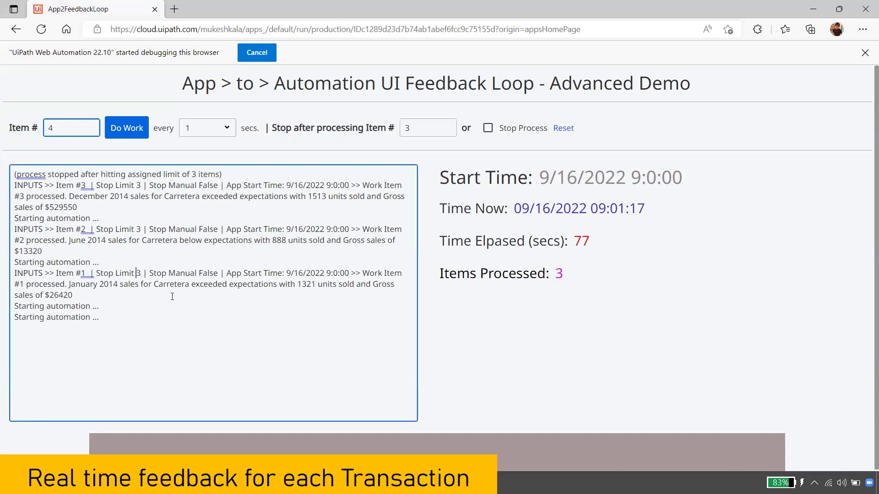
pyautogui.doubleClick(105, 283)
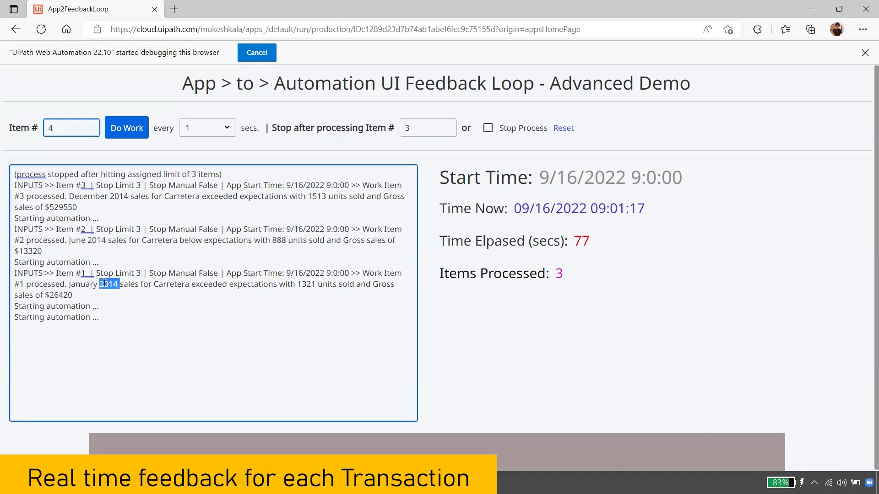
pyautogui.doubleClick(307, 284)
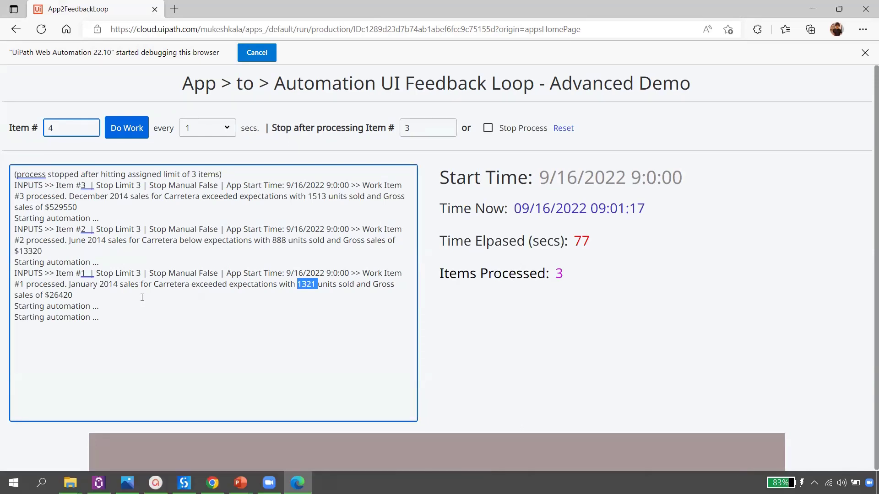
# Reset the form and start the work from item 1 with a stop limit of item 10.
pyautogui.click(403, 134)
pyautogui.click(569, 132)
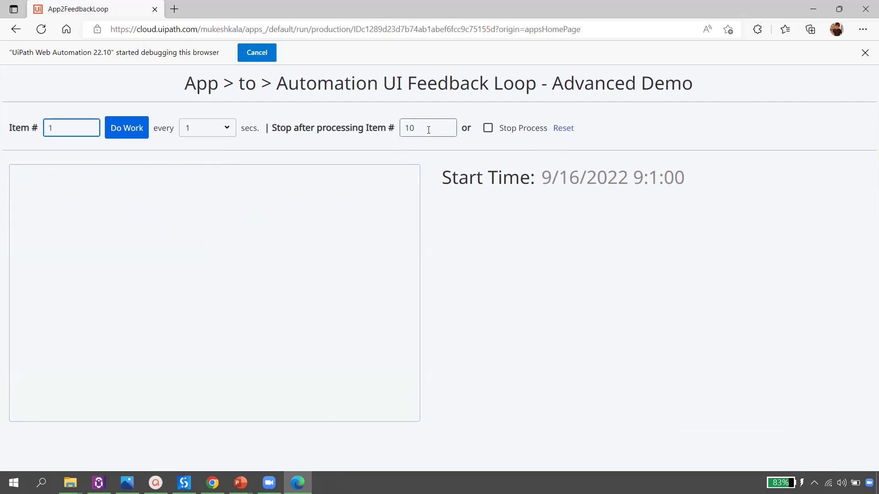
pyautogui.click(127, 134)
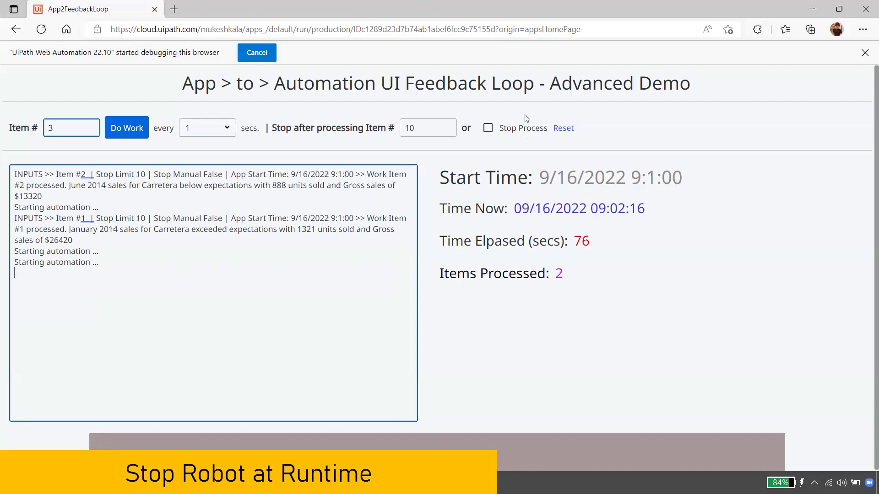
# Manually stop the running process, and clear the form and the web automation debugging notice.
pyautogui.click(489, 129)
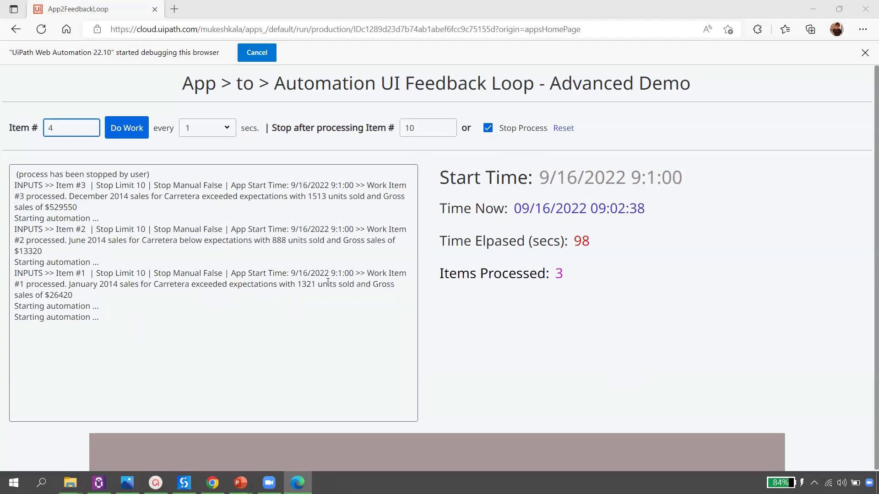
pyautogui.click(563, 128)
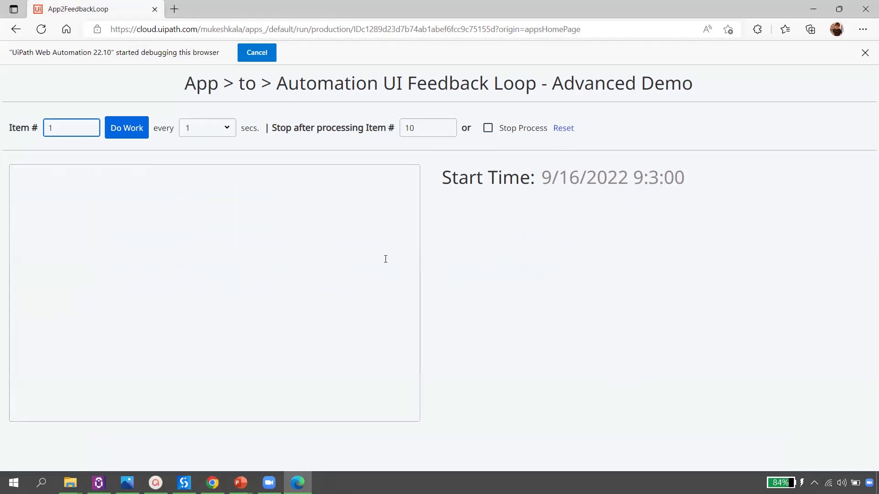
pyautogui.click(865, 52)
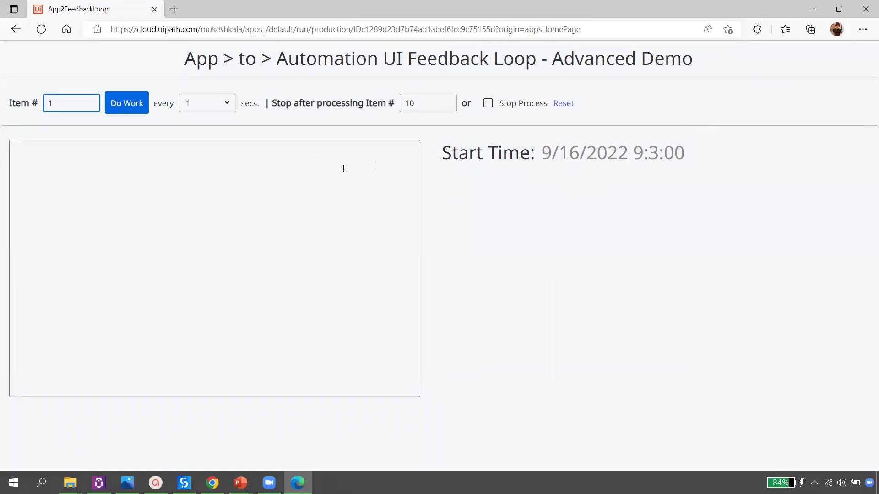
# Set processing to stop after item 3 and start the work from item 1.
pyautogui.doubleClick(438, 107)
pyautogui.press('BackSpace')
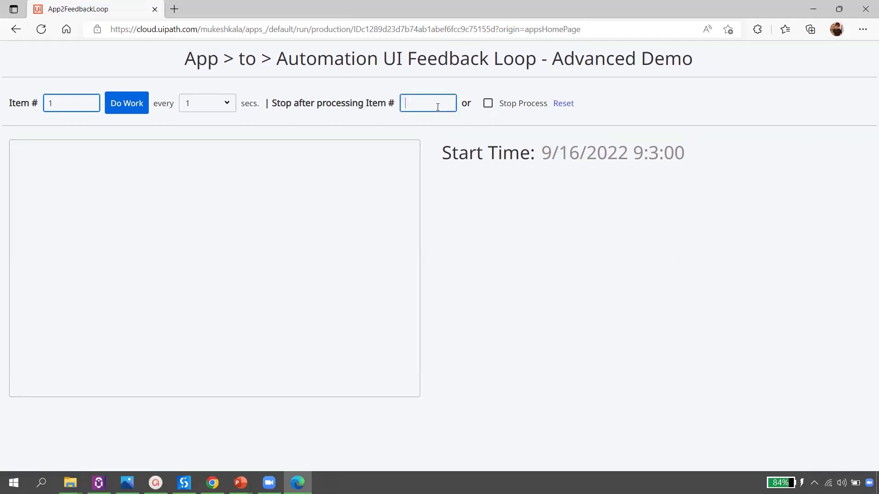
pyautogui.write('3')
pyautogui.click(130, 105)
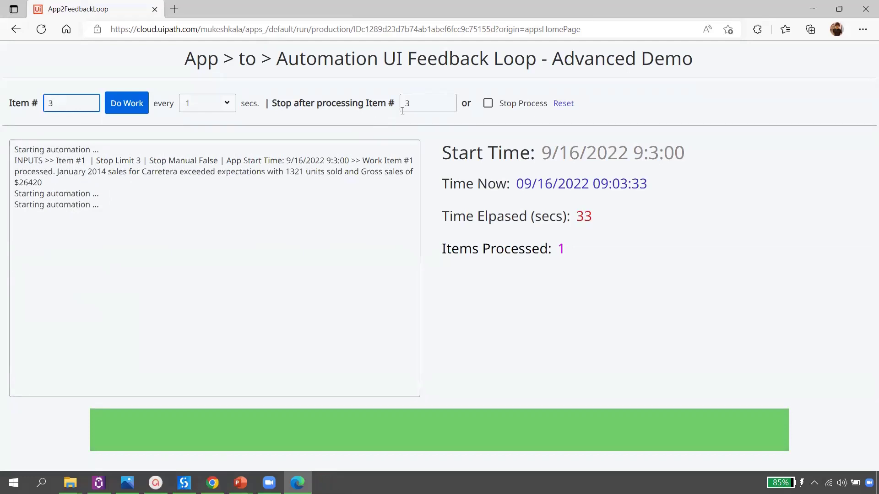
# Raise the stop limit to item 10 while the automation is still running.
pyautogui.click(415, 105)
pyautogui.press('BackSpace')
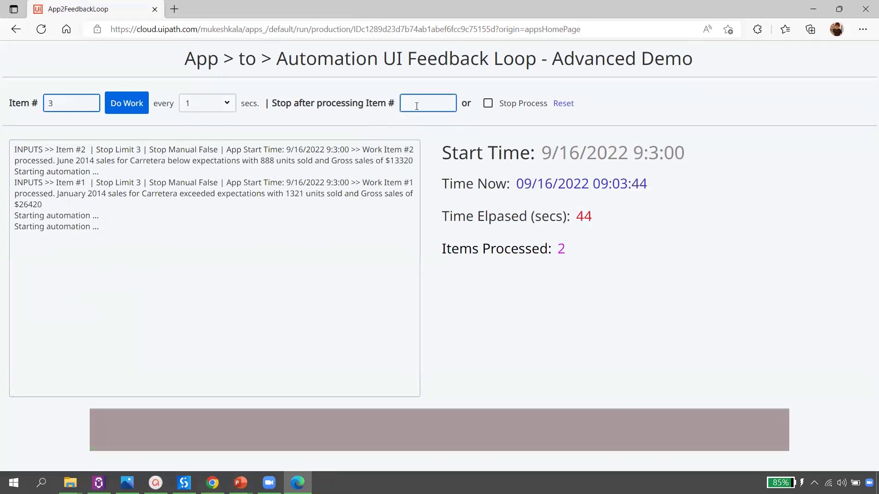
pyautogui.write('10')
pyautogui.click(203, 257)
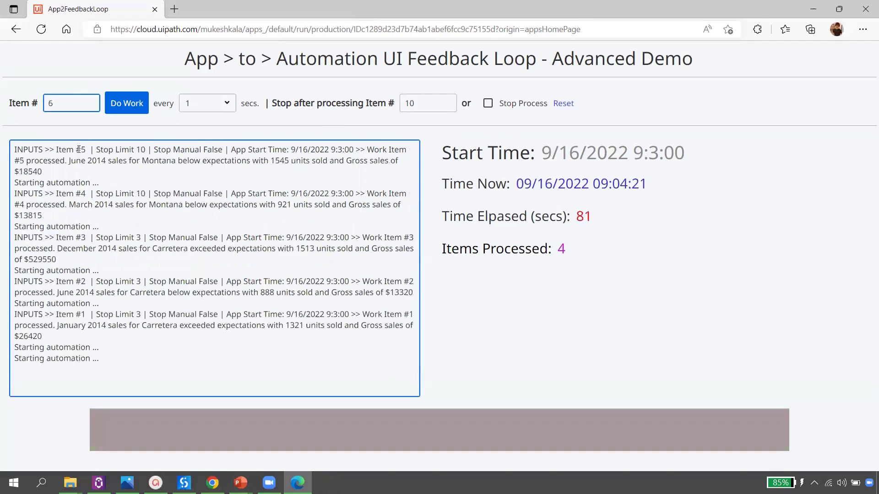
# Change the running process's stop limit to item 7 and review the feedback log down to item 1.
pyautogui.click(407, 108)
pyautogui.doubleClick(409, 106)
pyautogui.press('BackSpace')
pyautogui.write('7')
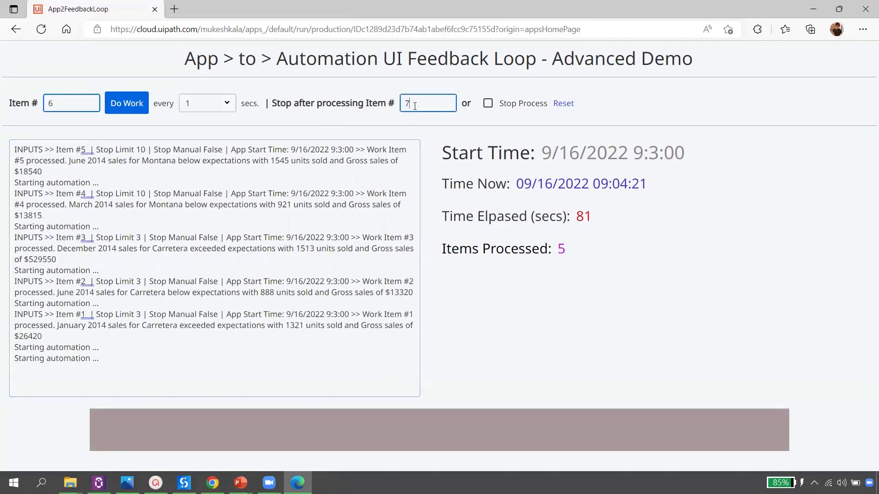
pyautogui.click(166, 327)
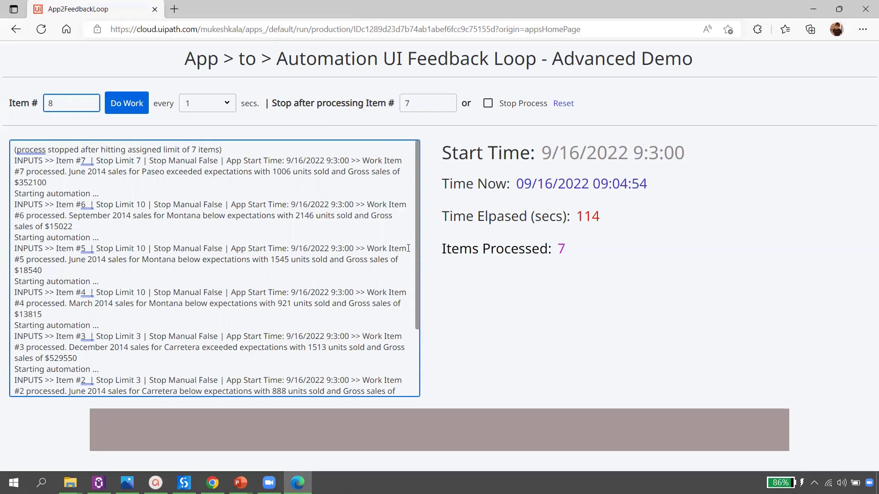
pyautogui.scroll(-3, 260, 336)
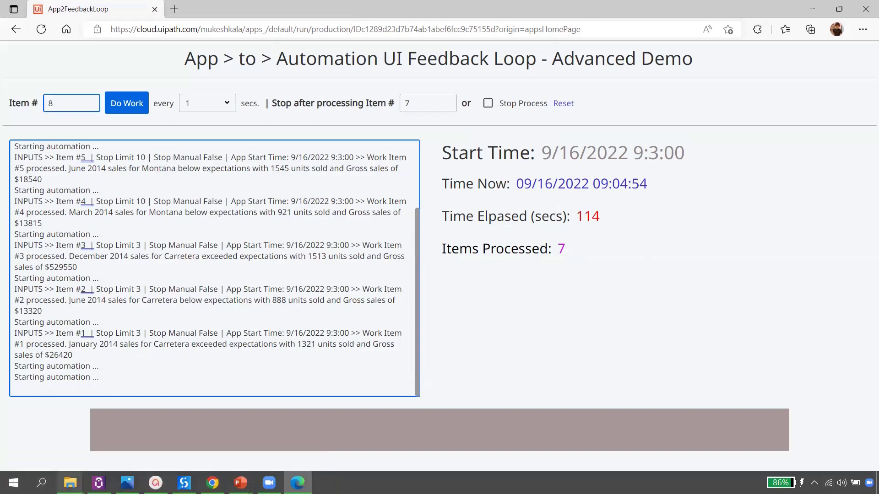
pyautogui.moveTo(70, 483)
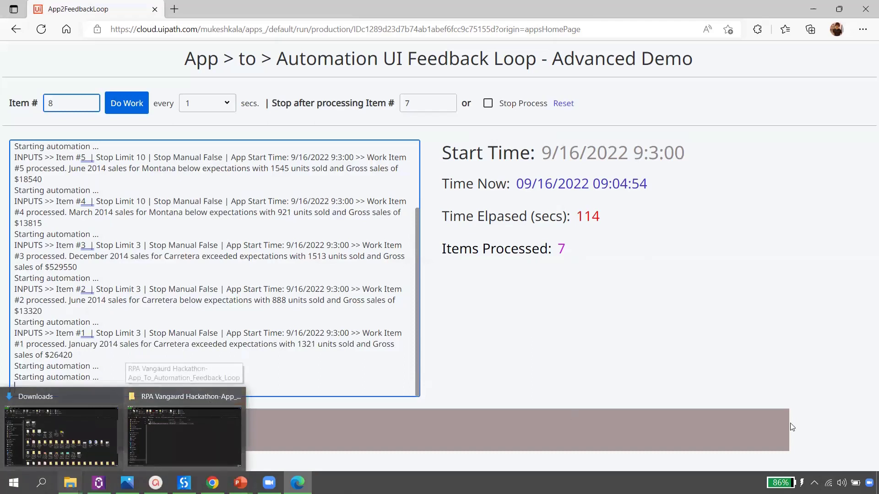
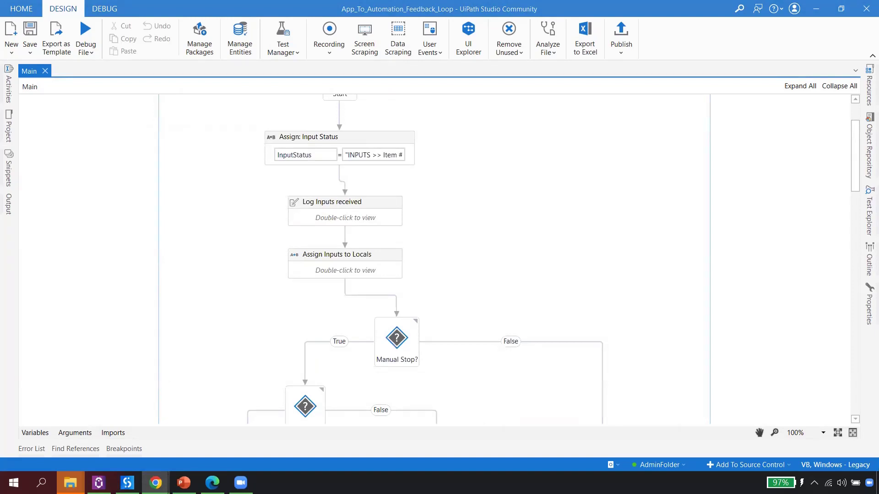
# Switch to the RPA Vanguard YouTube channel in Chrome, open the App to Automation UI based Feedback Loop tutorial and pause playback.
pyautogui.hotkey('alt', 'Tab')
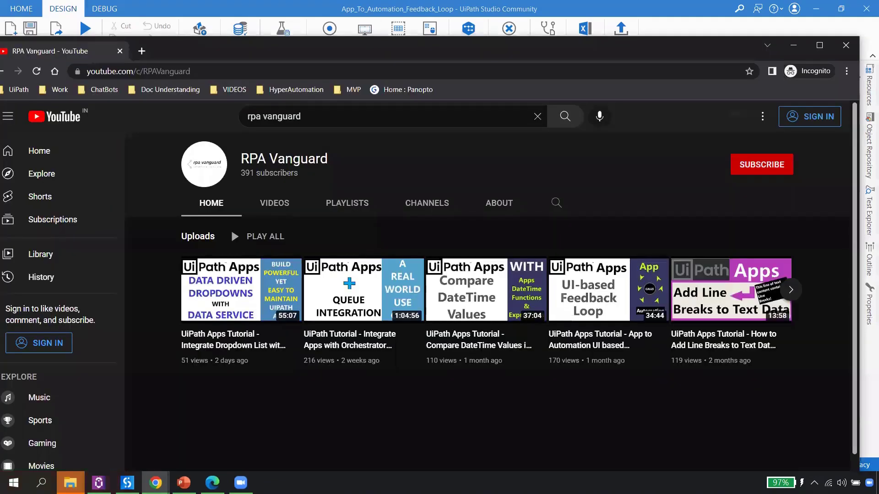
pyautogui.click(818, 44)
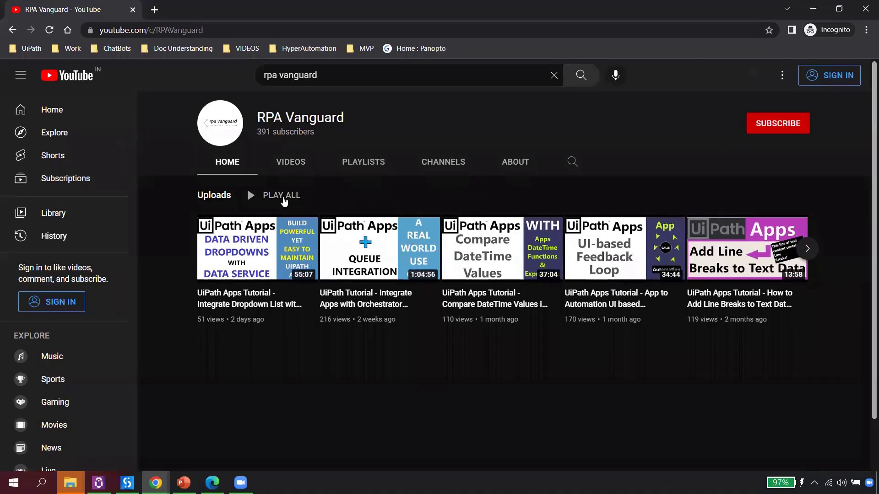
pyautogui.moveTo(390, 278)
pyautogui.moveTo(596, 303)
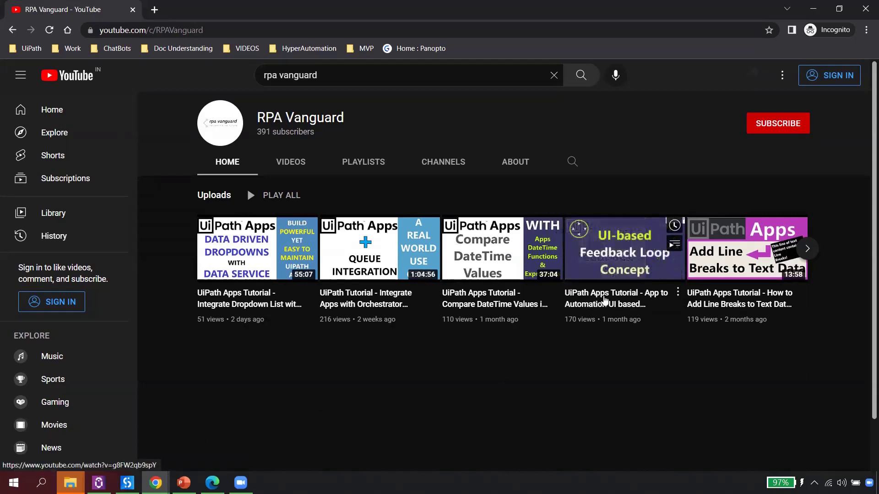
pyautogui.click(603, 299)
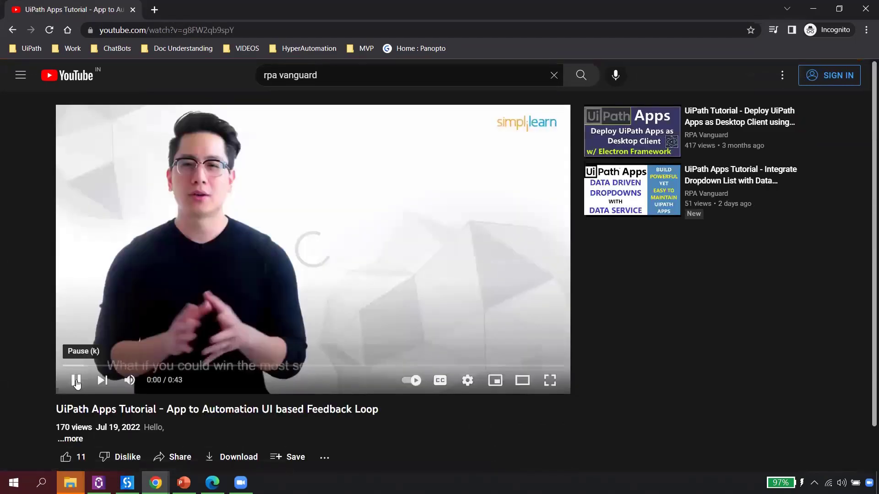
pyautogui.click(76, 381)
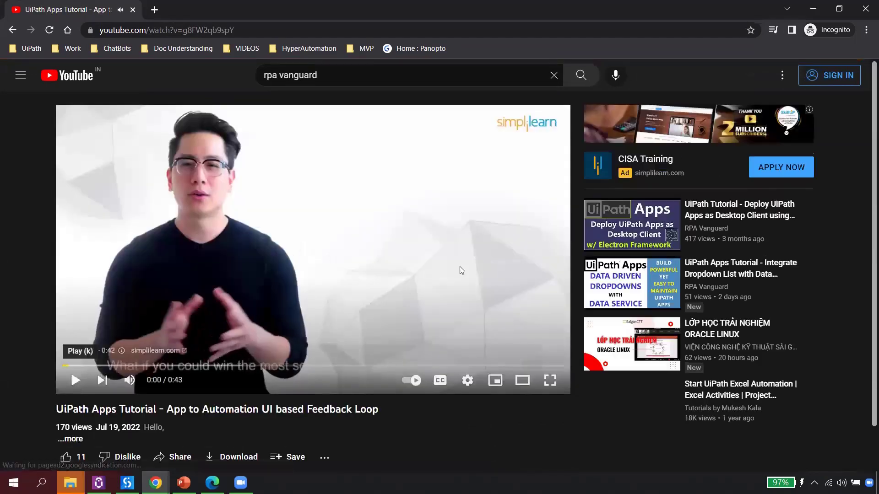
# Expand the video's description and highlight its list of timestamped topics from Intro to Epilogue.
pyautogui.scroll(-6, 221, 315)
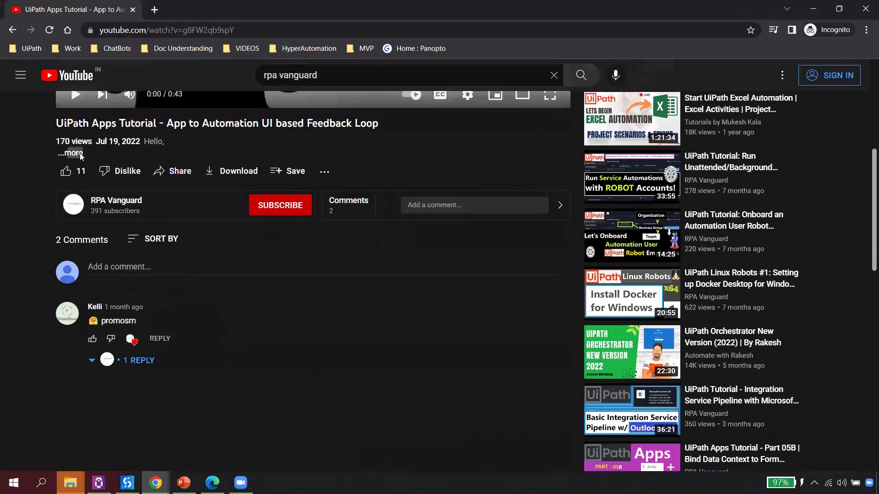
pyautogui.click(80, 153)
pyautogui.scroll(-1, 211, 291)
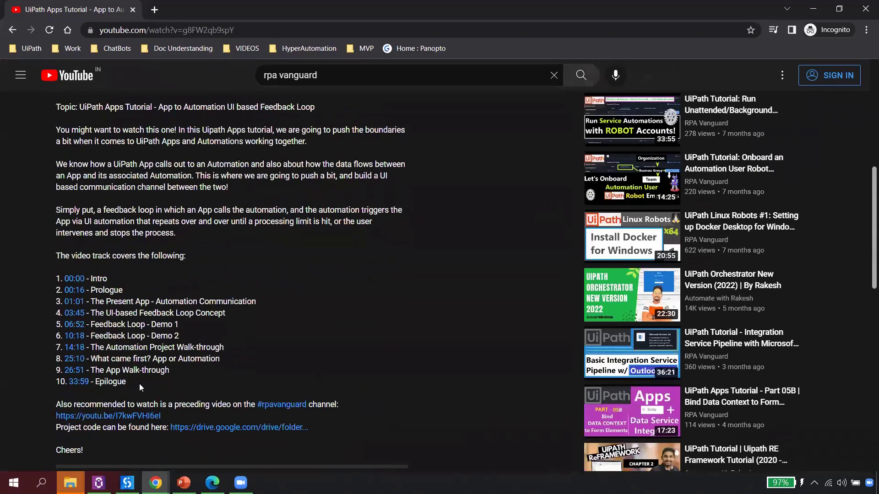
pyautogui.moveTo(140, 384); pyautogui.dragTo(51, 272)
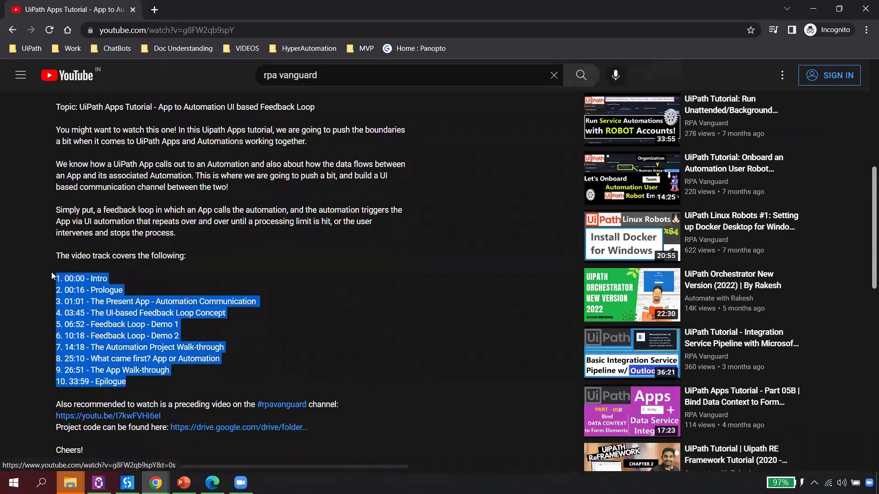
pyautogui.click(375, 288)
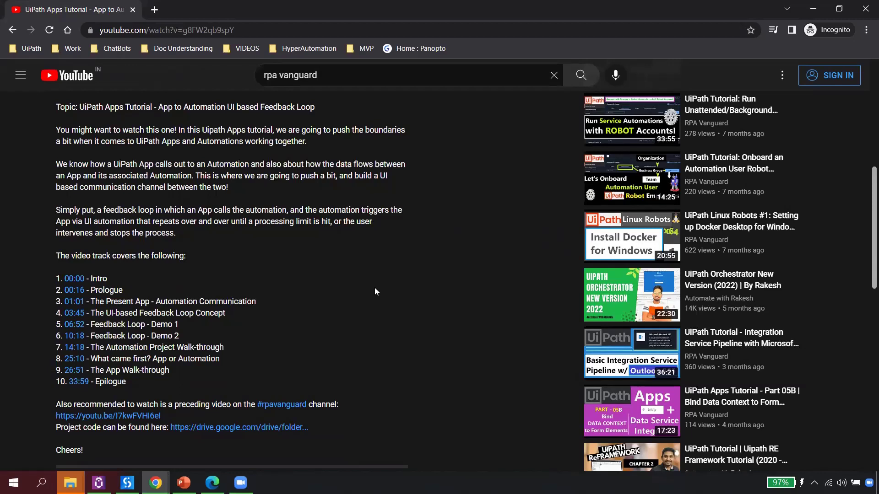
# Examine the Automation Project Walk-through entry, the remaining video chapters and the project code link in the description.
pyautogui.scroll(-3, 366, 277)
pyautogui.scroll(2, 366, 277)
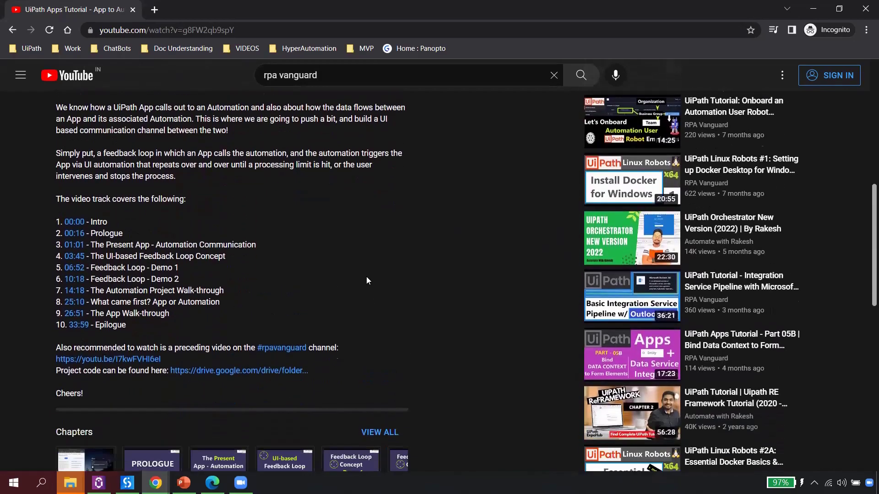
pyautogui.scroll(-1, 116, 293)
pyautogui.moveTo(235, 296); pyautogui.dragTo(54, 289)
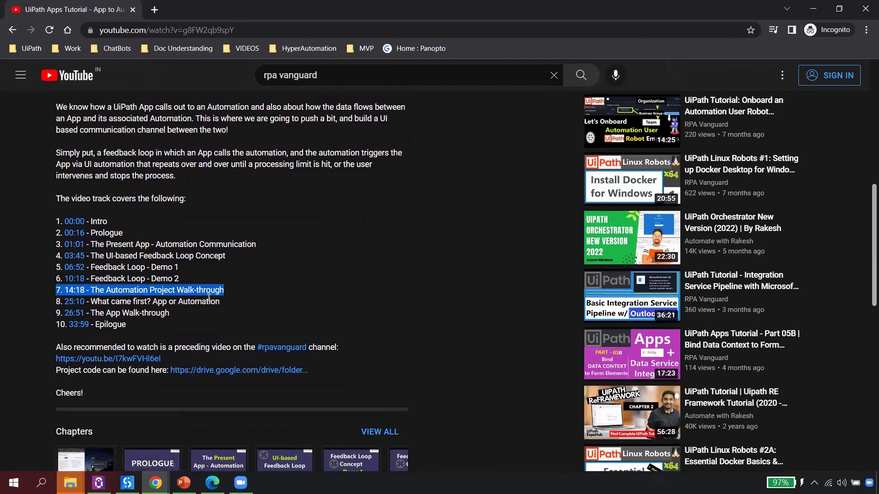
pyautogui.click(293, 300)
pyautogui.scroll(1, 274, 300)
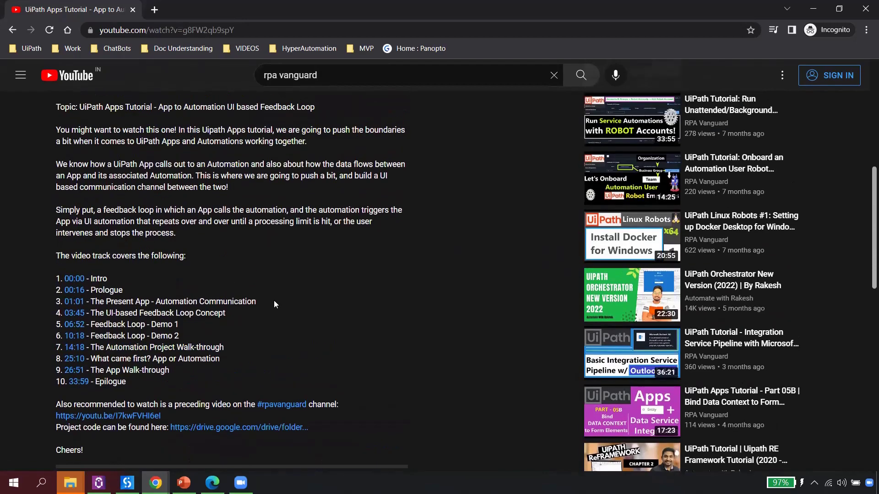
pyautogui.scroll(-5, 274, 300)
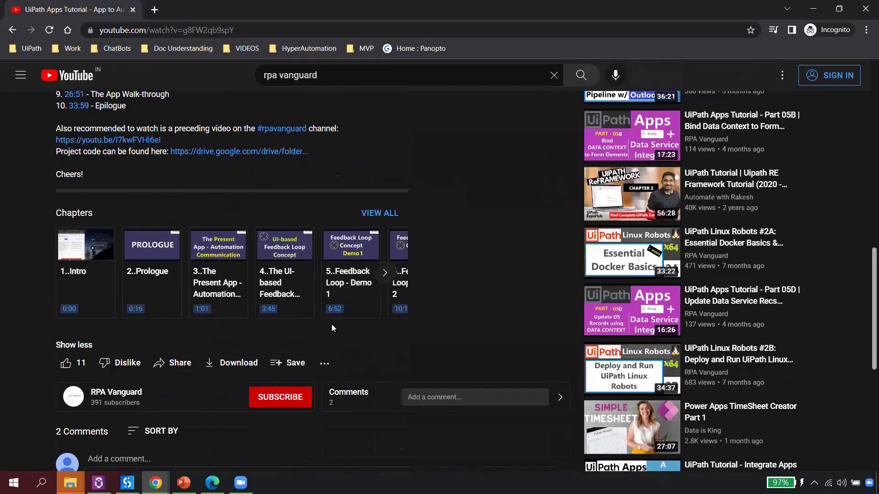
pyautogui.click(385, 266)
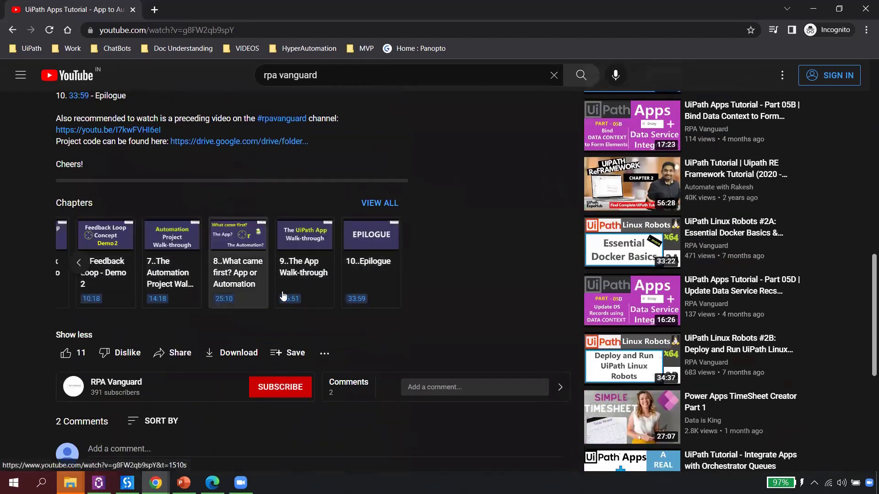
pyautogui.scroll(-1, 421, 268)
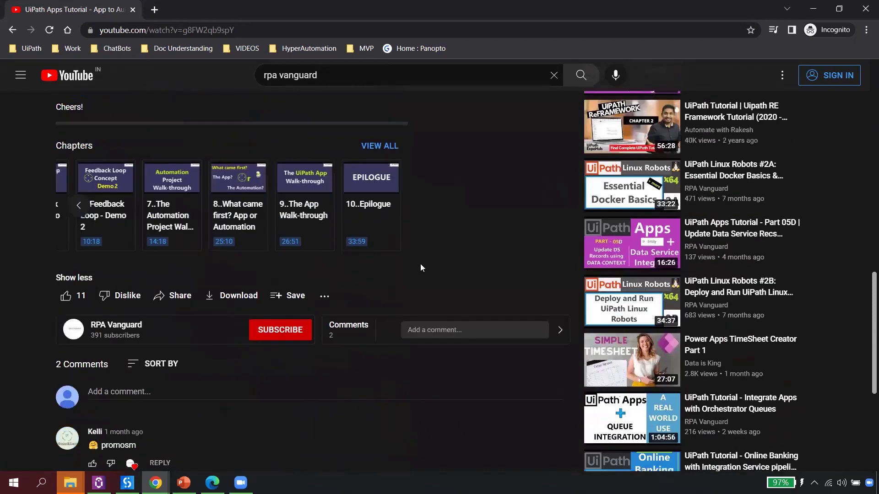
pyautogui.scroll(4, 421, 267)
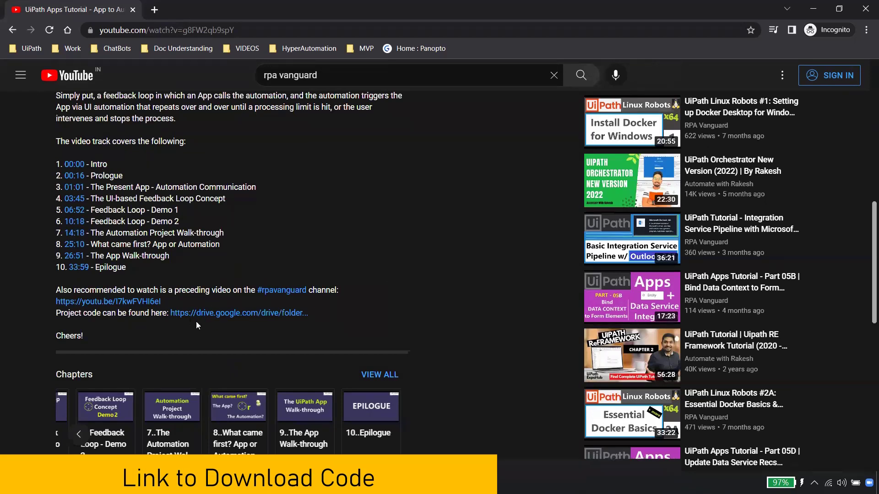
# Download the App2AutomationUI-FeedbackLoop zip from the video's project code link and open the archive's automation folder.
pyautogui.click(227, 313)
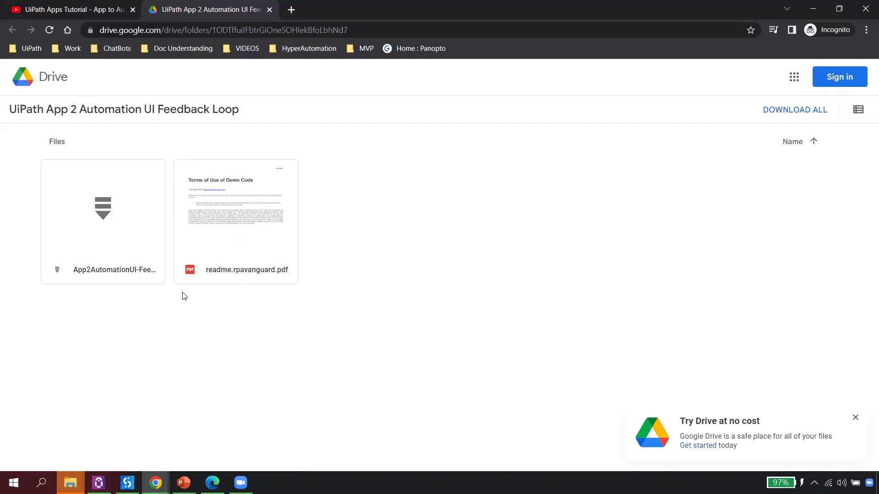
pyautogui.click(53, 171)
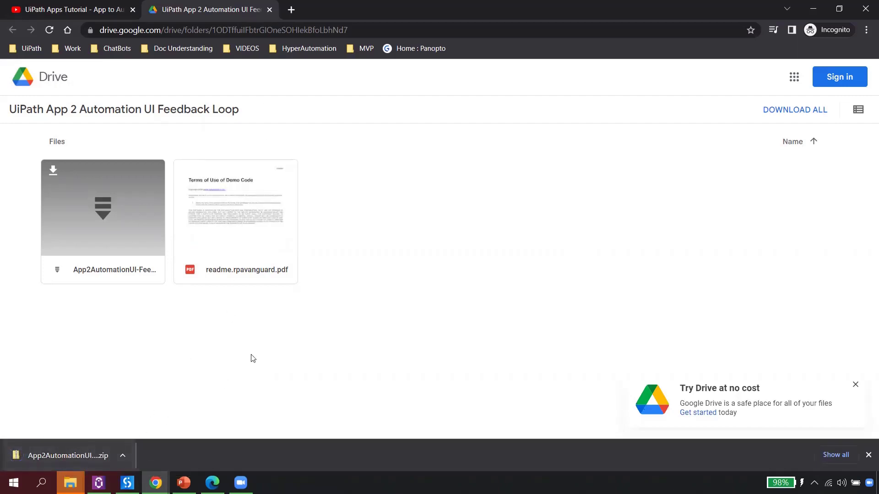
pyautogui.click(74, 457)
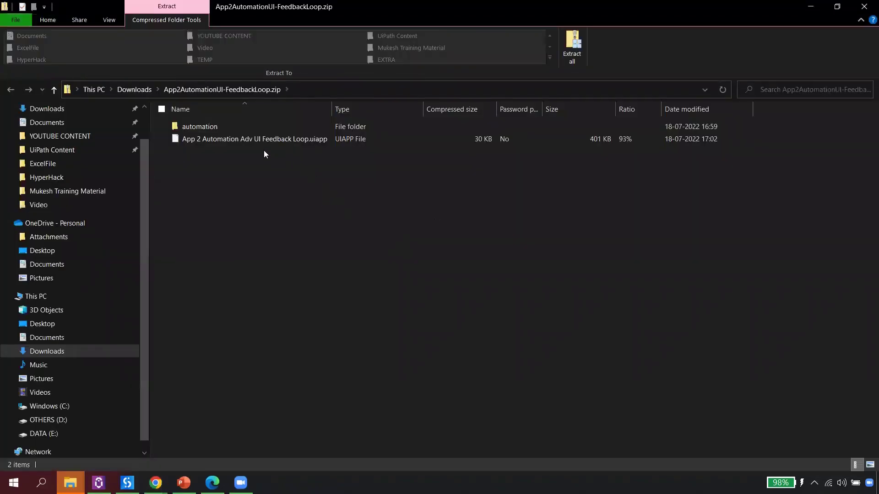
pyautogui.click(209, 126)
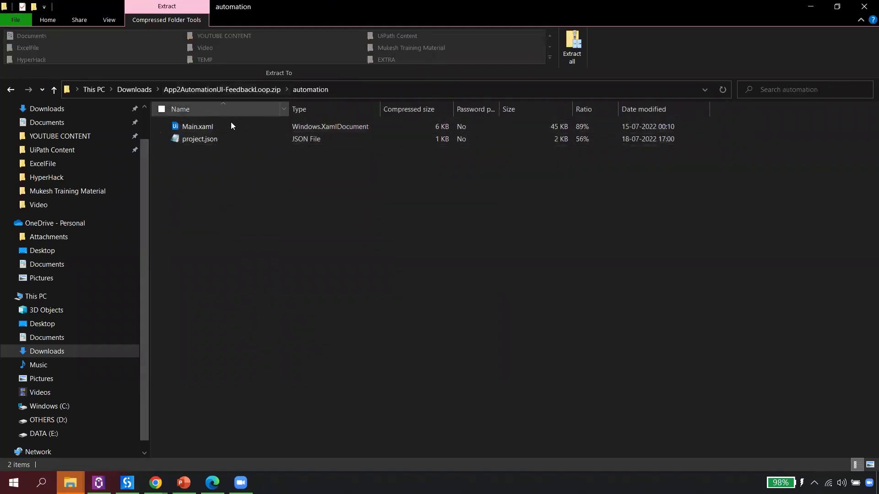
# Check the Drive page, return to the archive's automation folder in File Explorer and go back up to the zip's root.
pyautogui.click(810, 10)
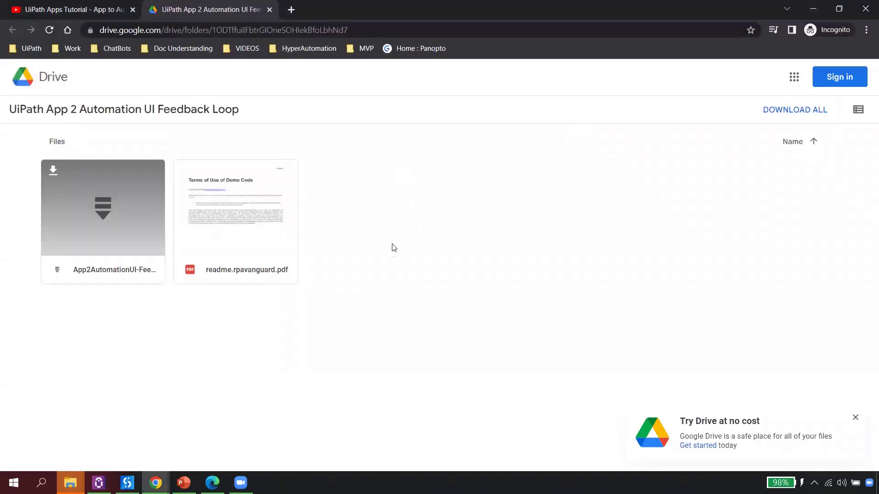
pyautogui.moveTo(70, 483)
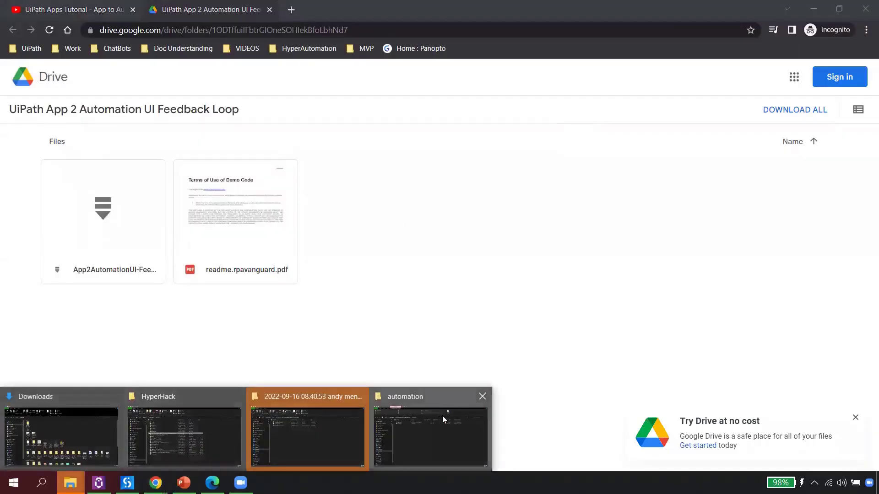
pyautogui.click(414, 423)
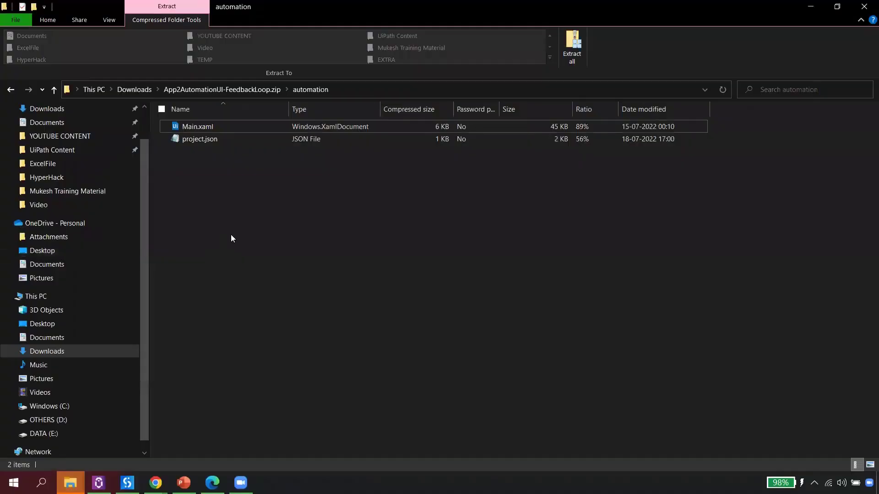
pyautogui.click(243, 90)
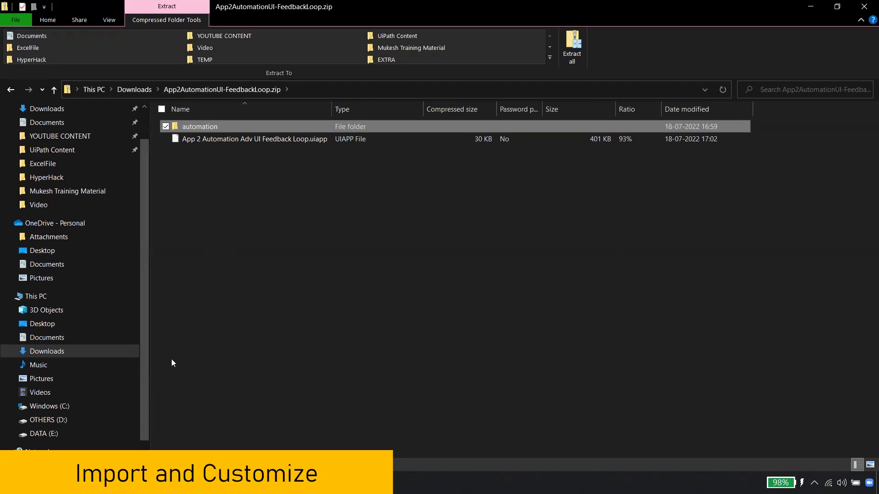
# Review the feedback log of the demo app in Edge, then point out the .uiapp file and automation folder in the zip.
pyautogui.click(204, 431)
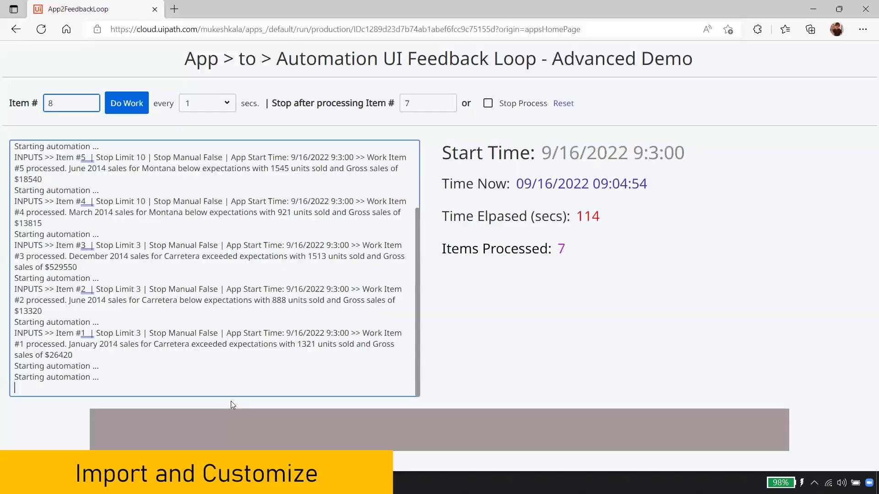
pyautogui.scroll(-1, 247, 155)
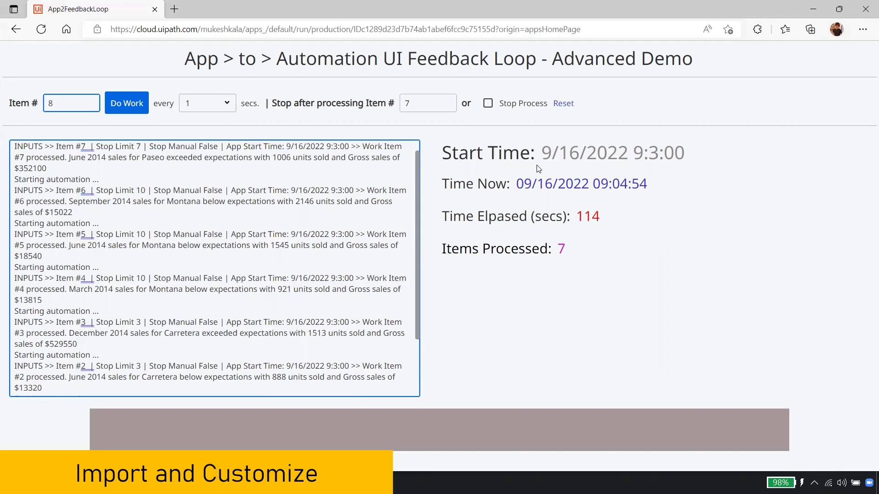
pyautogui.click(813, 9)
pyautogui.click(300, 143)
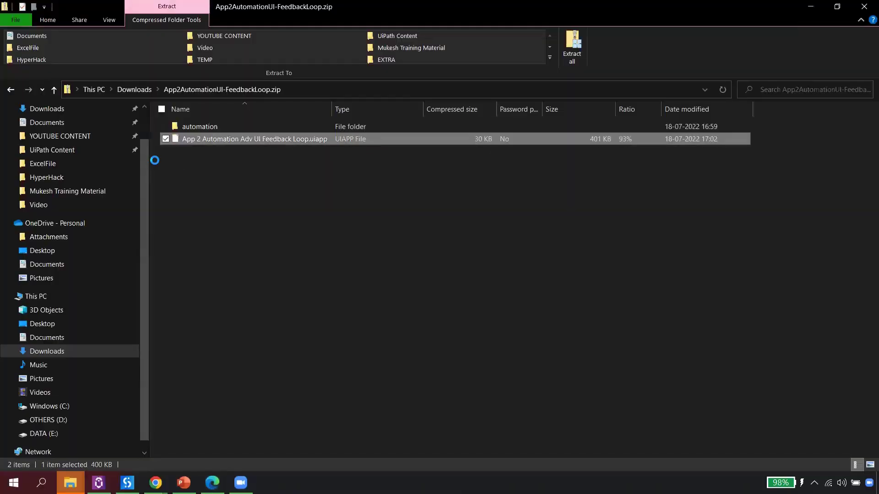
pyautogui.click(206, 126)
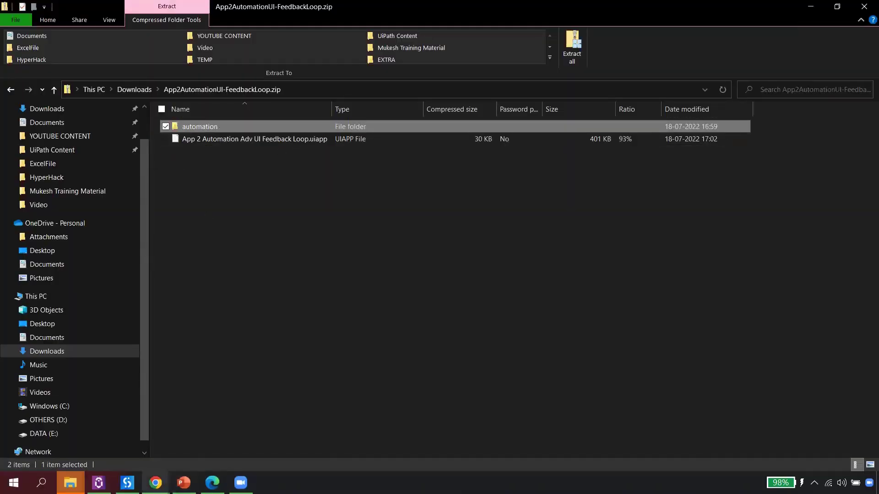
# Switch back to the YouTube tutorial in Chrome and review its description, chapters, channel details and comments.
pyautogui.click(156, 483)
pyautogui.click(170, 451)
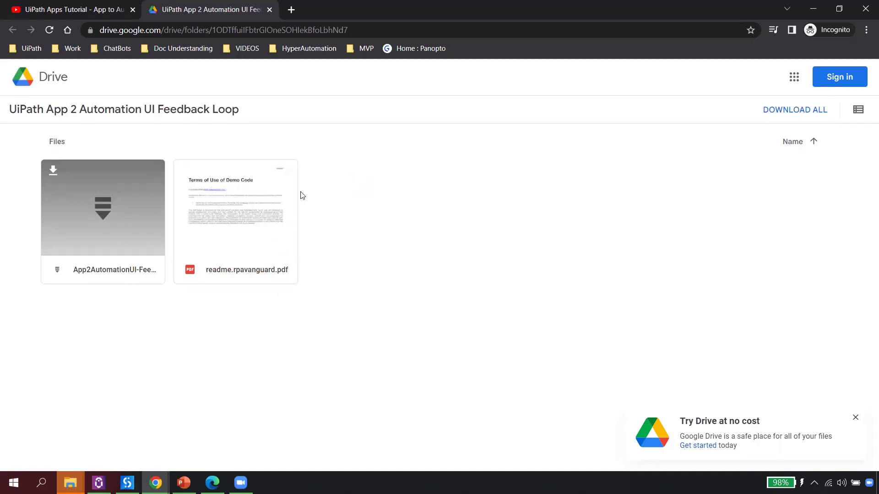
pyautogui.click(97, 5)
pyautogui.scroll(10, 302, 278)
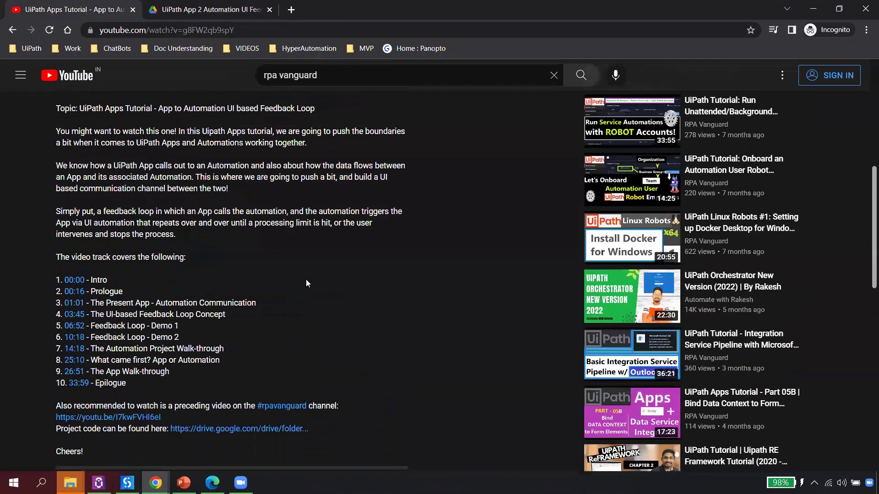
pyautogui.scroll(-4, 293, 305)
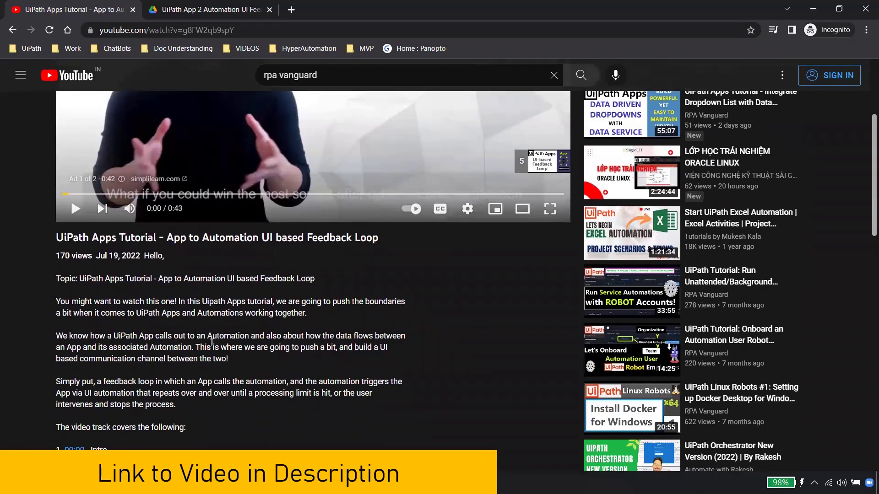
pyautogui.scroll(-8, 177, 338)
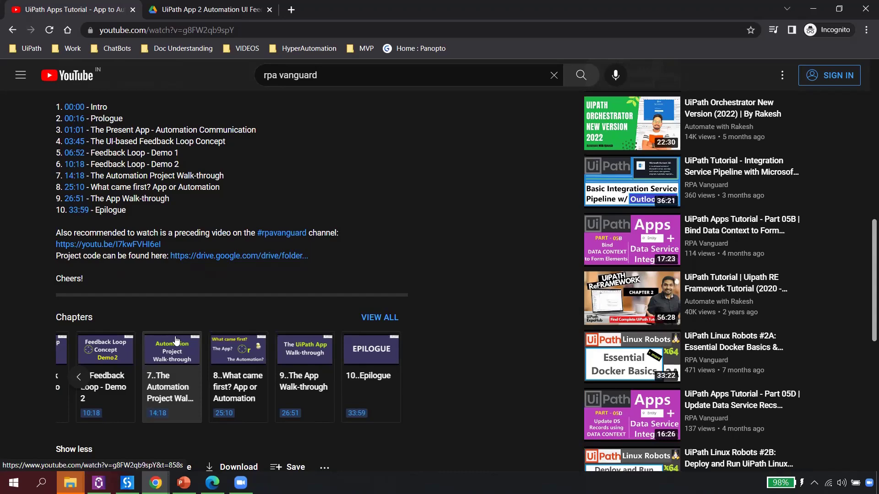
pyautogui.scroll(-2, 174, 343)
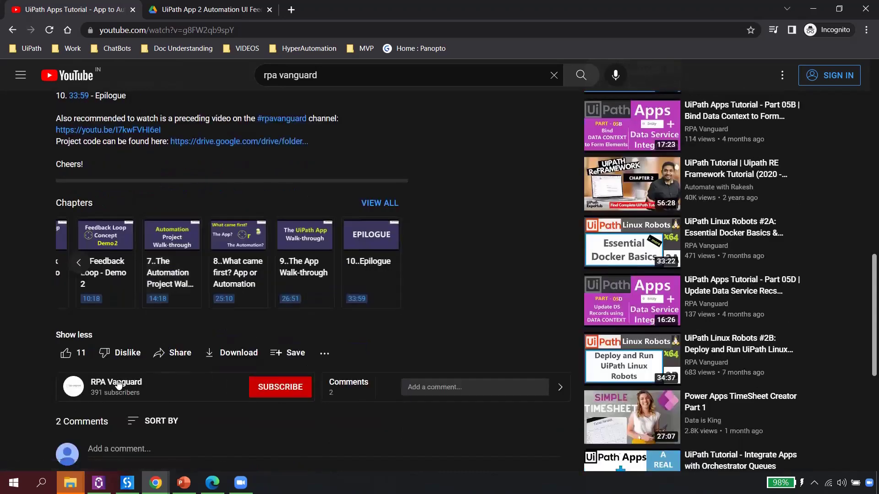
pyautogui.scroll(1, 224, 348)
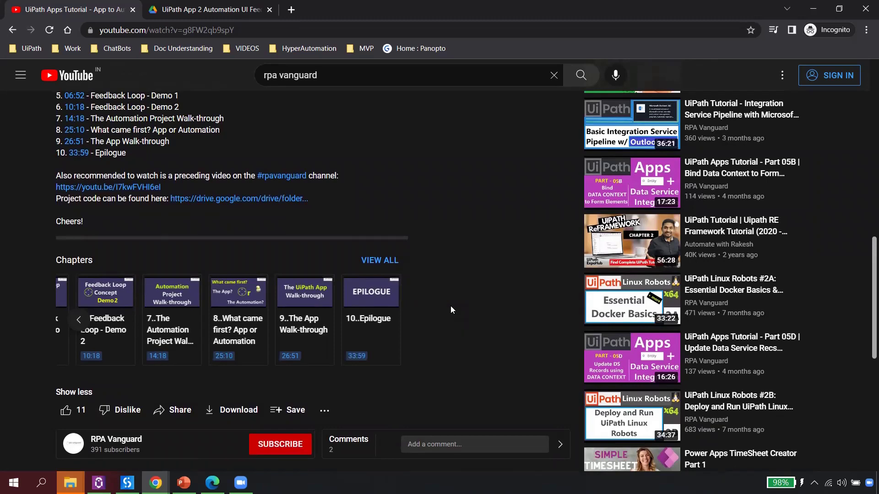
pyautogui.scroll(-2, 441, 302)
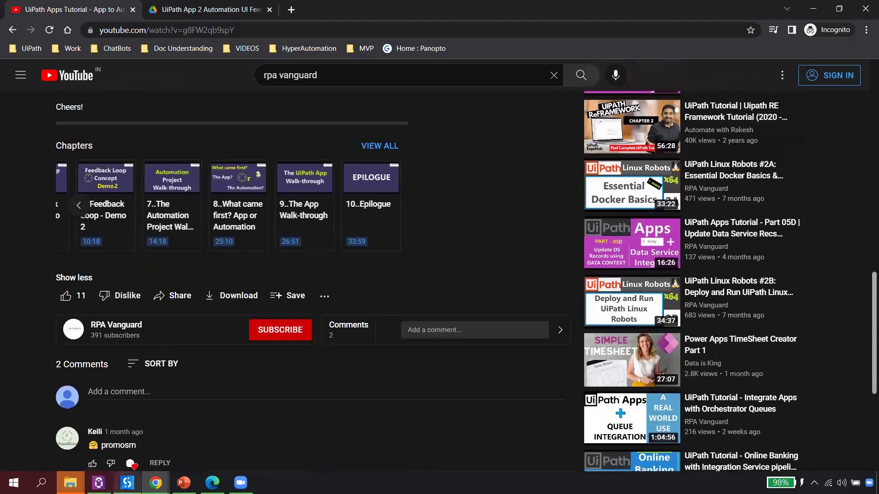
# Switch to UiPath Studio and examine the Main flowchart's Manual Stop? and Stop Limit? decisions and their branches.
pyautogui.click(127, 483)
pyautogui.scroll(-5, 569, 263)
pyautogui.scroll(6, 580, 281)
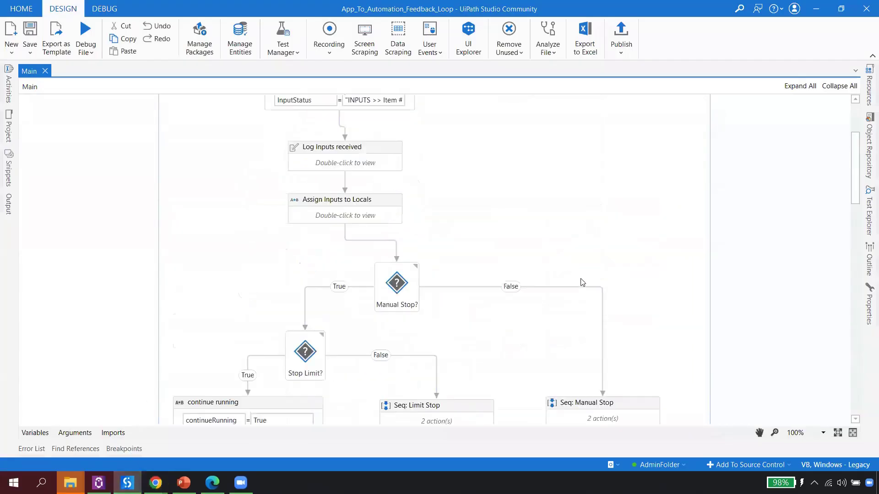
pyautogui.scroll(-5, 581, 286)
pyautogui.scroll(3, 579, 290)
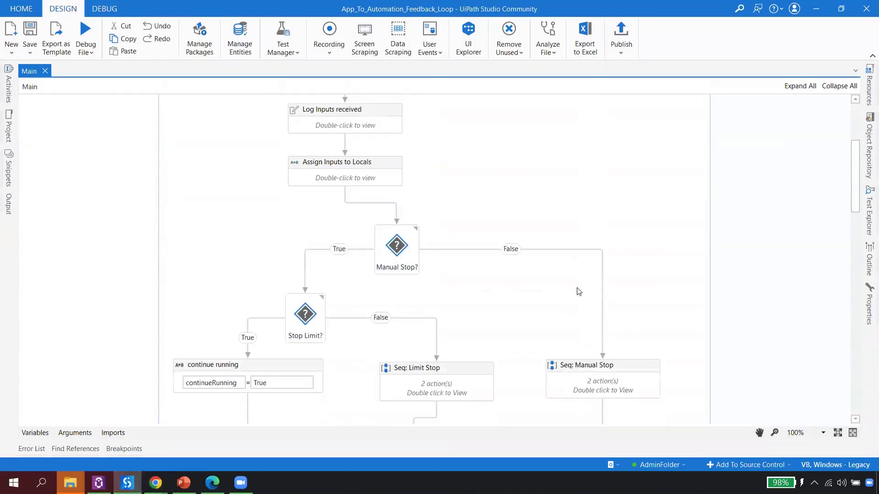
pyautogui.scroll(-4, 497, 293)
pyautogui.scroll(3, 335, 282)
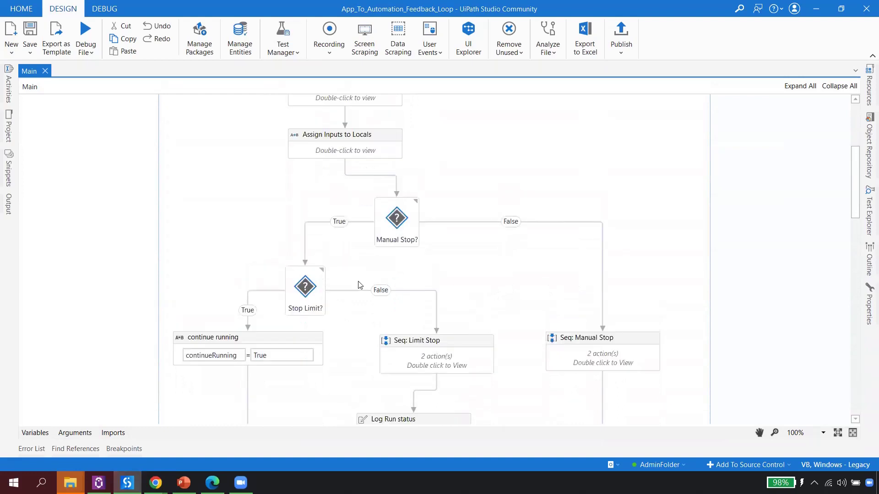
pyautogui.scroll(-4, 457, 275)
pyautogui.scroll(-1, 536, 337)
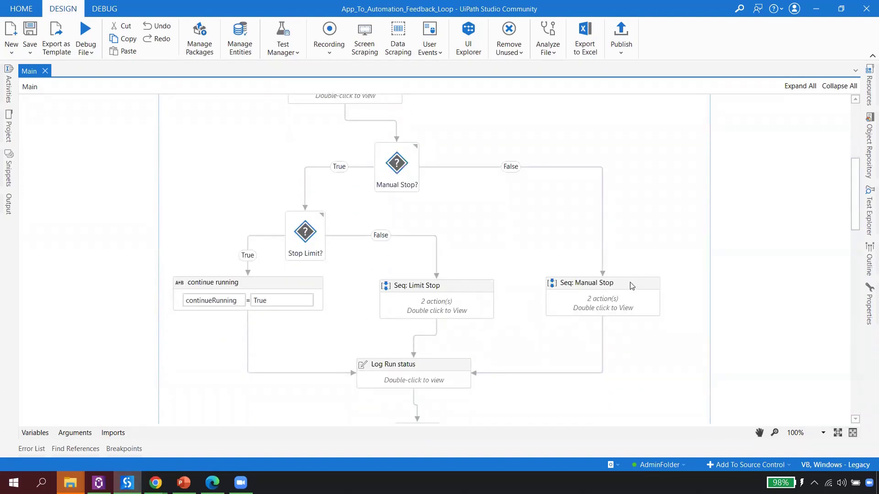
pyautogui.scroll(4, 320, 302)
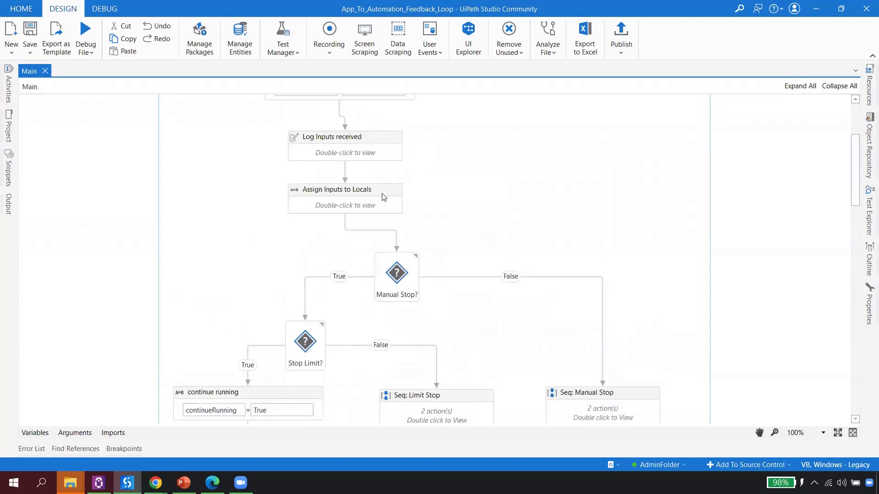
pyautogui.scroll(3, 355, 234)
pyautogui.scroll(-9, 385, 273)
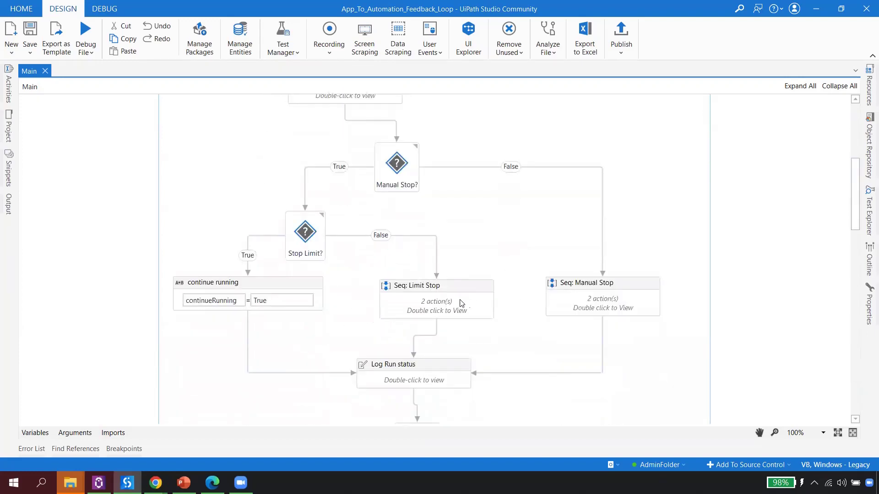
# Open the Seq: DO WORK sequence and select the Seq: Biz Logic block inside its Try section.
pyautogui.scroll(-6, 405, 338)
pyautogui.doubleClick(286, 300)
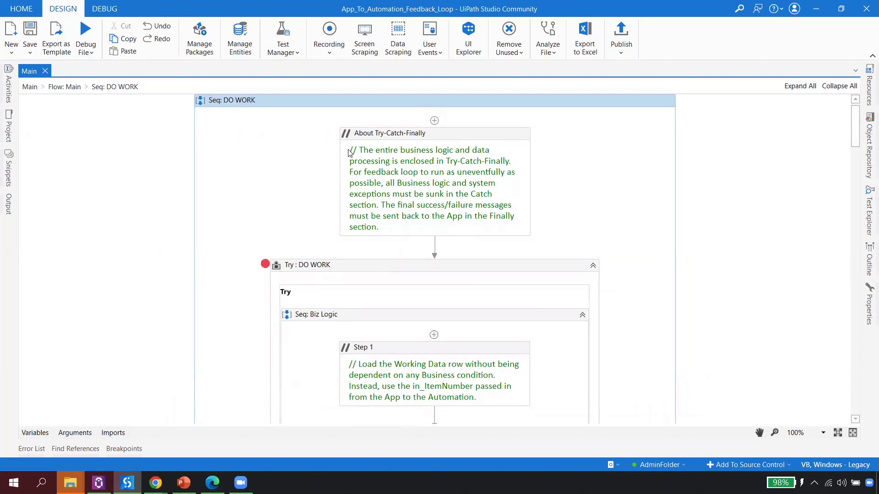
pyautogui.click(582, 315)
pyautogui.click(486, 315)
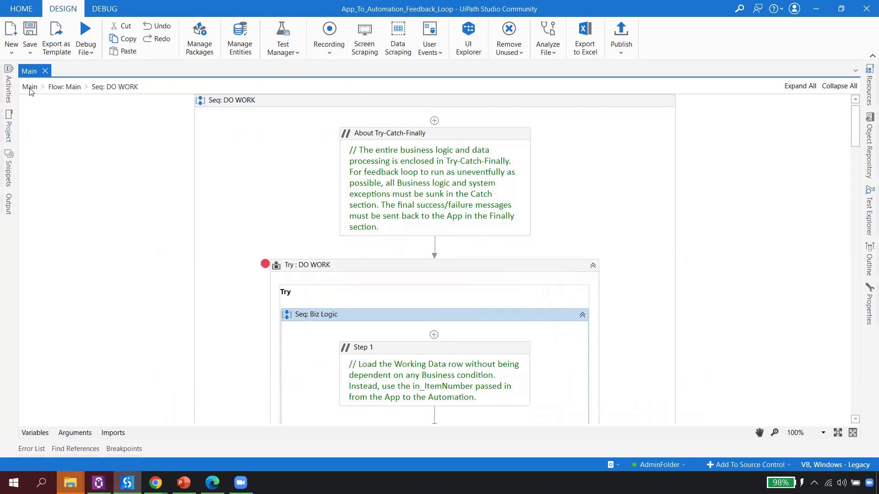
# Return to Flow: Main and trace the flow from Assign: Input Status to the Keep running? decision and its branches.
pyautogui.click(69, 90)
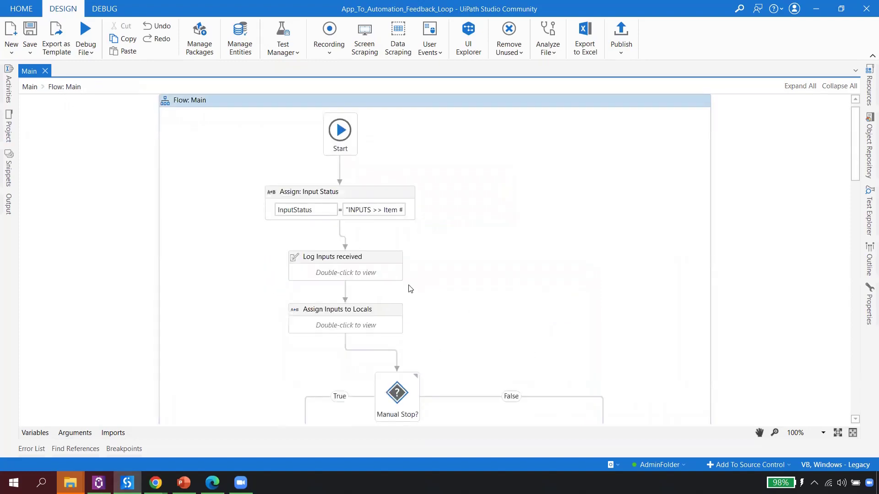
pyautogui.scroll(-2, 410, 291)
pyautogui.scroll(-10, 414, 290)
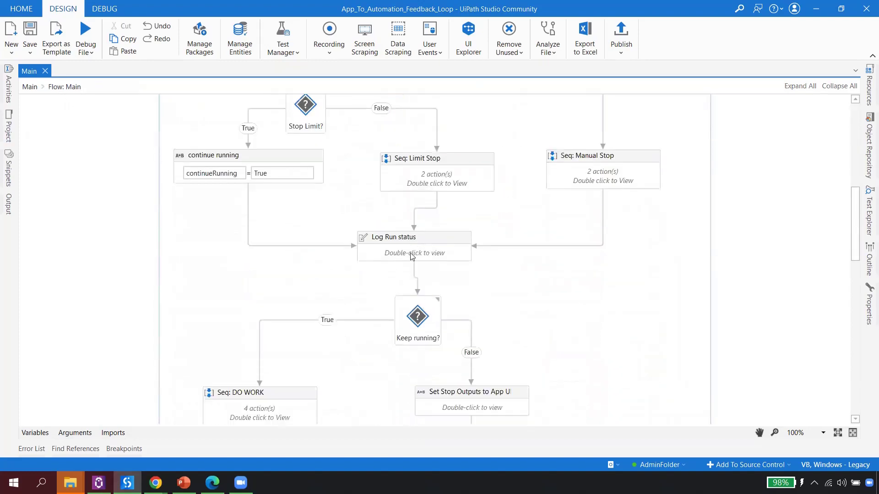
pyautogui.scroll(9, 322, 195)
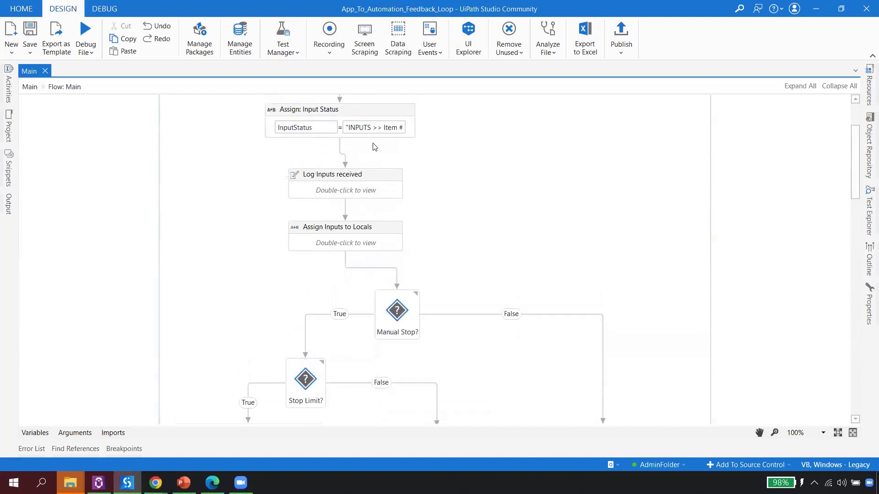
pyautogui.scroll(-1, 315, 280)
pyautogui.scroll(-12, 315, 280)
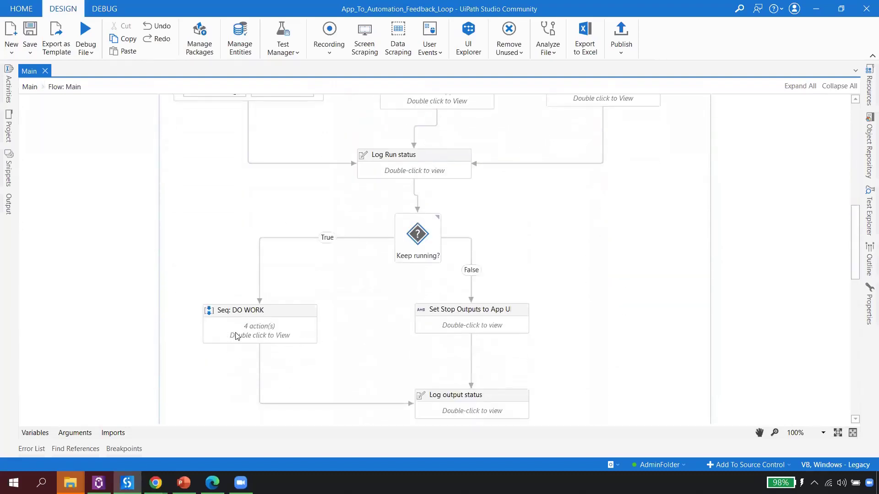
# Open the Seq: DO WORK sequence and review its Seq: Biz Logic activities from Step 1 through Step 3.
pyautogui.doubleClick(269, 317)
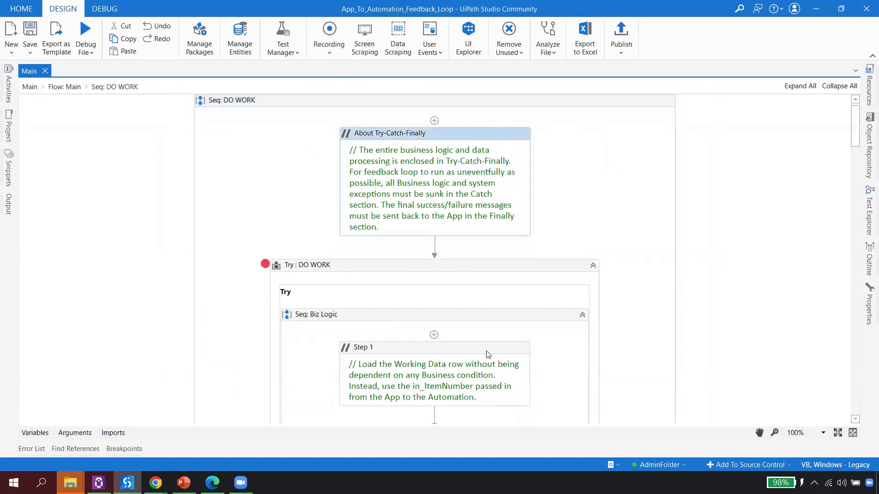
pyautogui.scroll(-3, 542, 308)
pyautogui.scroll(-8, 542, 308)
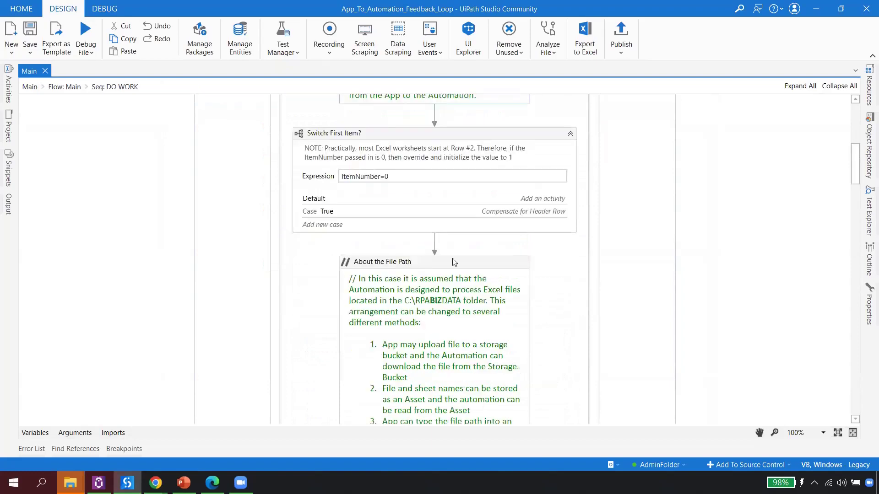
pyautogui.scroll(-3, 452, 268)
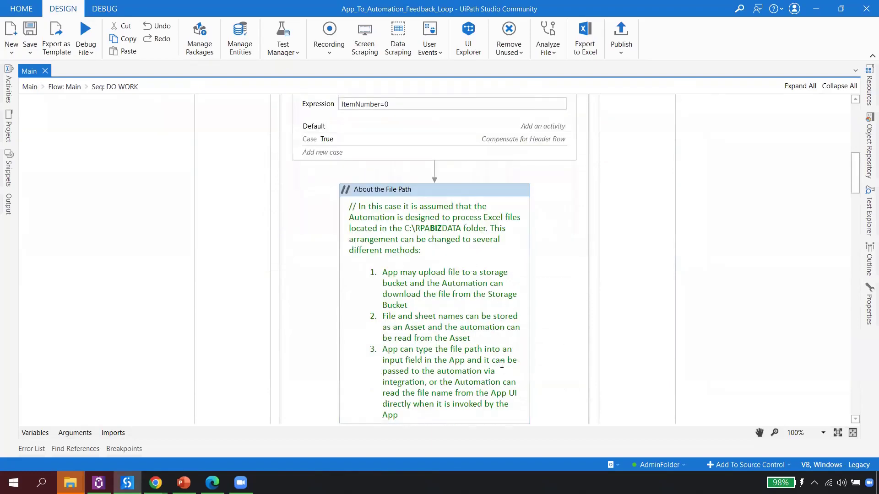
pyautogui.scroll(-2, 789, 320)
pyautogui.moveTo(855, 181); pyautogui.dragTo(855, 223)
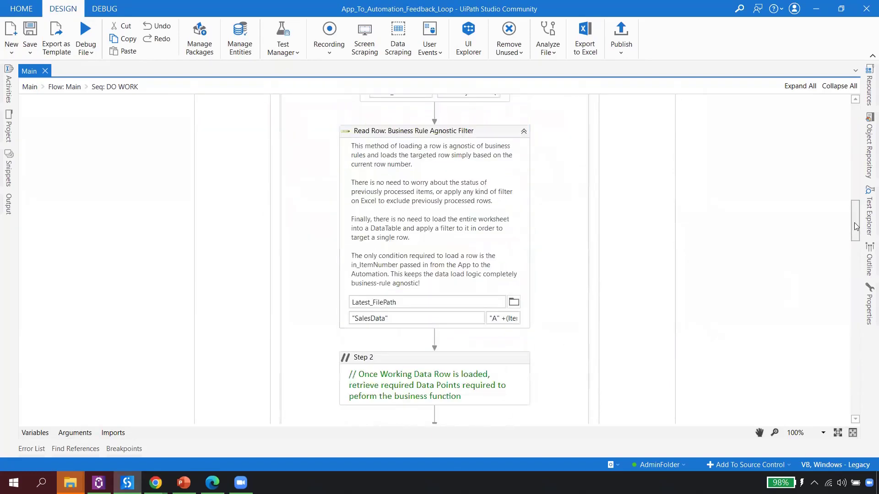
pyautogui.scroll(-3, 384, 356)
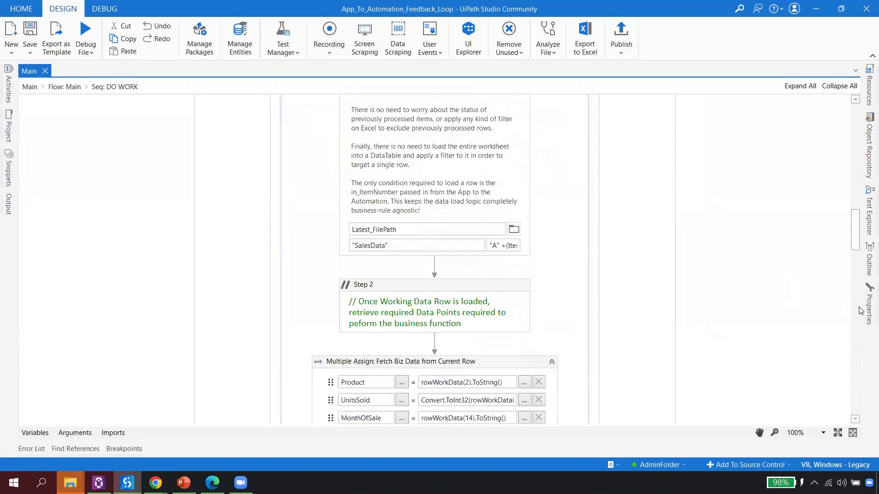
pyautogui.scroll(-12, 746, 314)
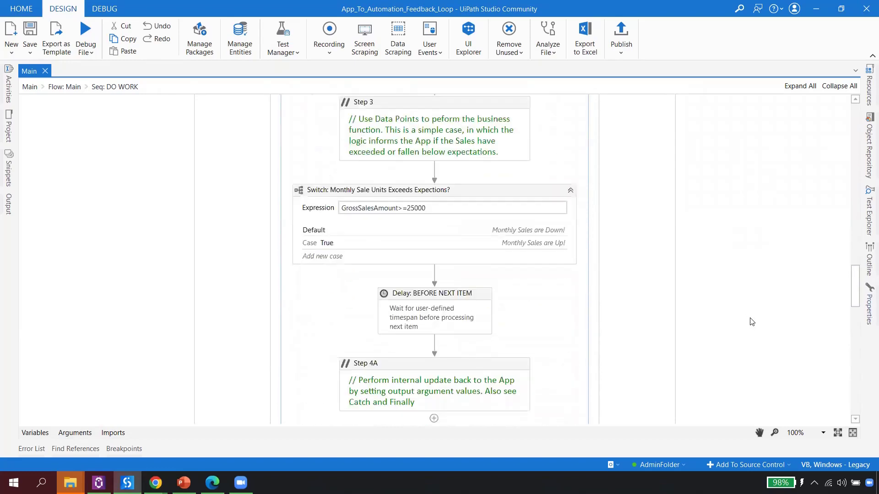
# Examine the Catches and Finally sections, the Step 4B note and the Attach Browser activities that update the app's Item # field.
pyautogui.scroll(-5, 752, 322)
pyautogui.scroll(-8, 751, 323)
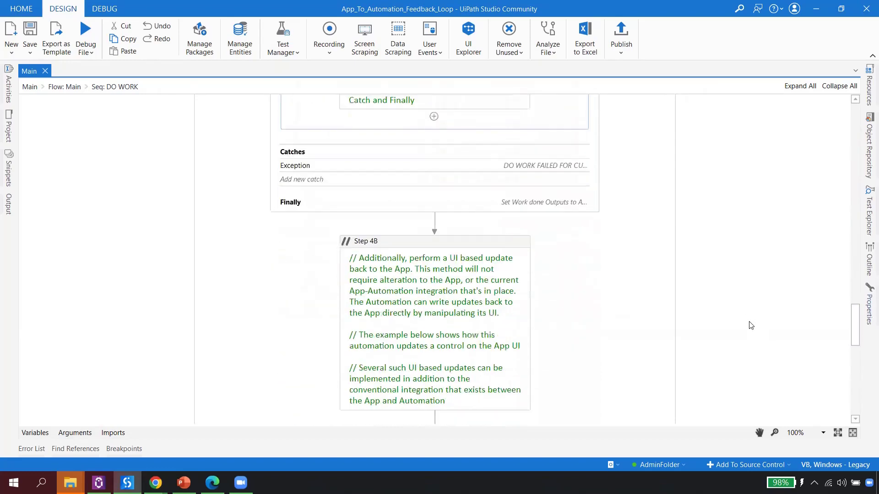
pyautogui.scroll(-4, 703, 327)
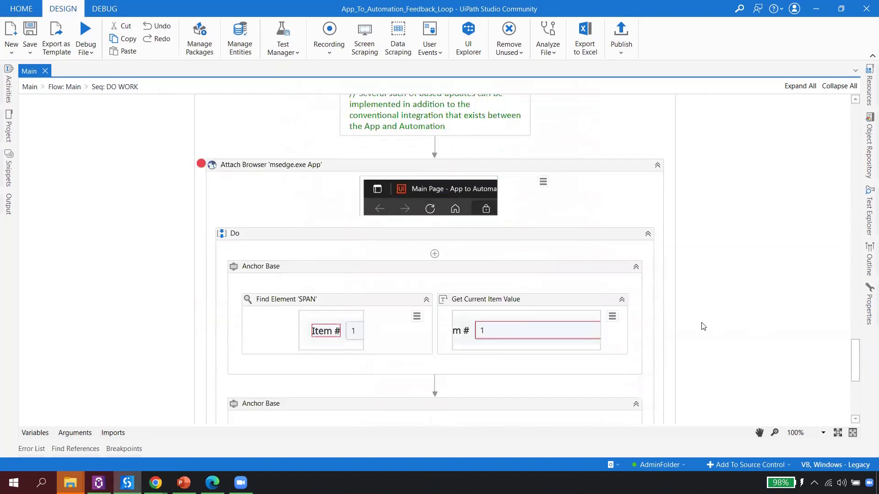
pyautogui.scroll(-7, 704, 327)
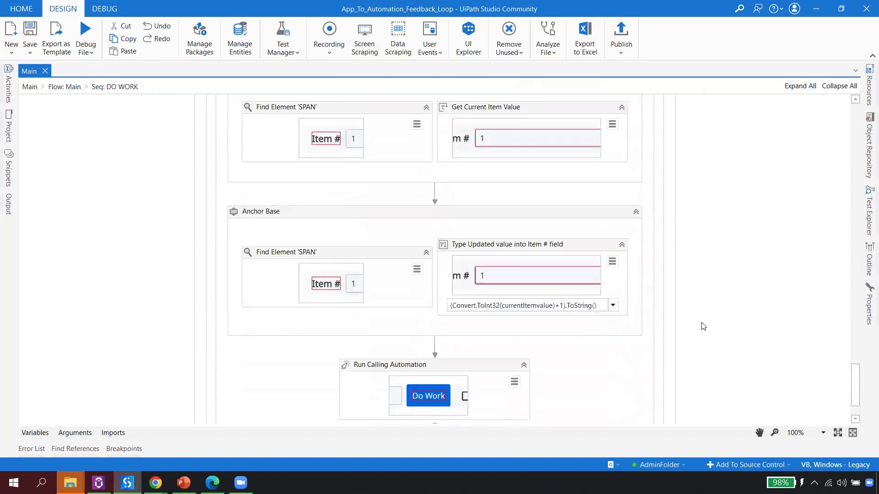
# Look back through Seq: DO WORK, including the Read Row and About the File Path blocks, and return to the Main workflow.
pyautogui.scroll(13, 701, 327)
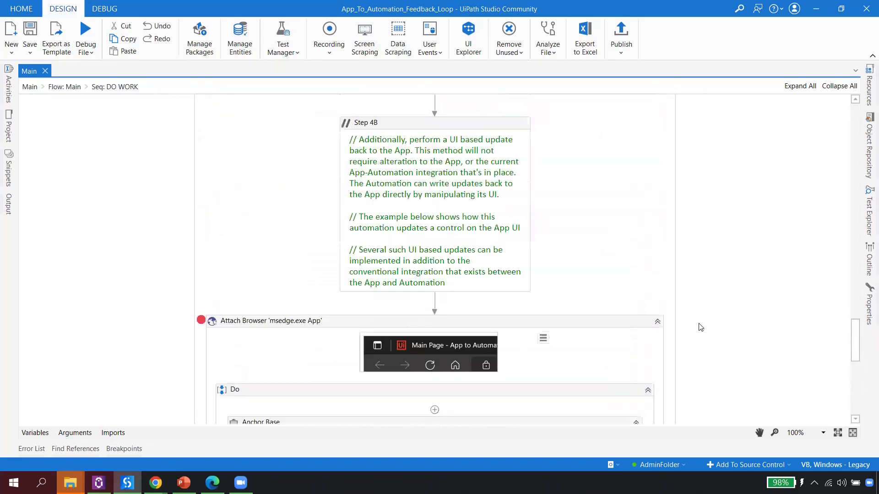
pyautogui.scroll(20, 699, 328)
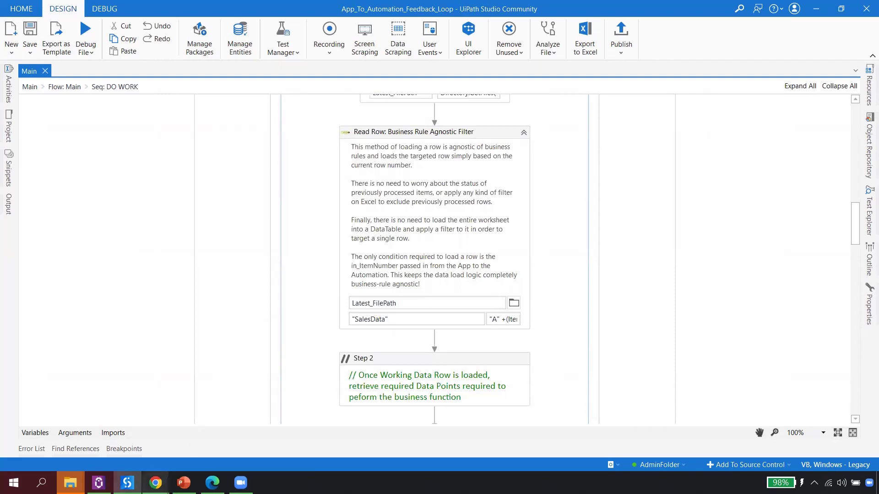
pyautogui.click(155, 483)
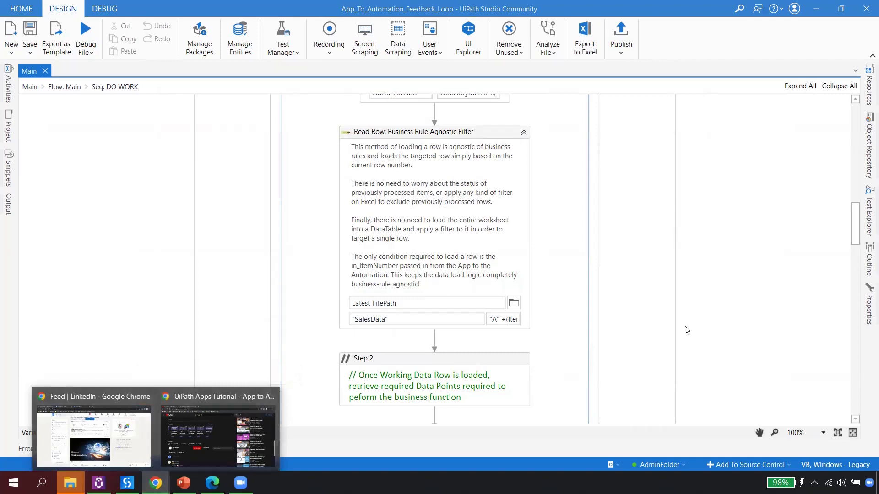
pyautogui.scroll(10, 722, 316)
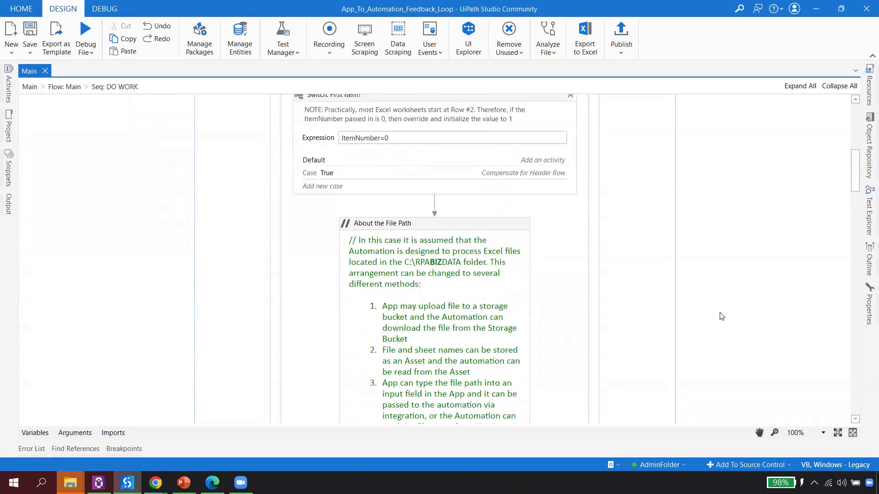
pyautogui.scroll(5, 722, 316)
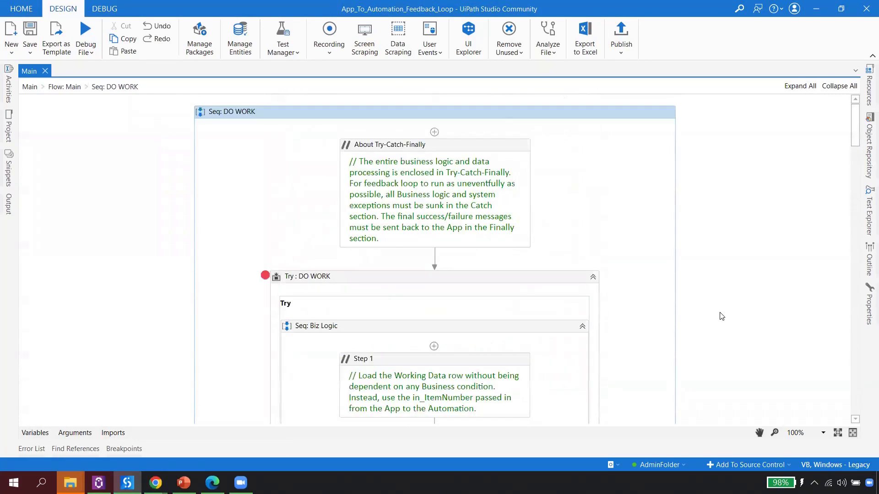
pyautogui.click(29, 87)
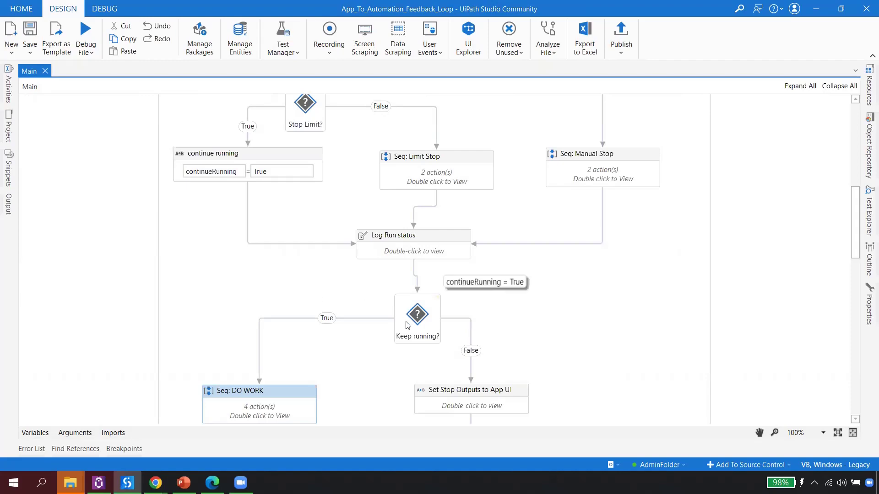
# Switch to the Youtube.pptx presentation in PowerPoint and go to its first slide.
pyautogui.moveTo(183, 483)
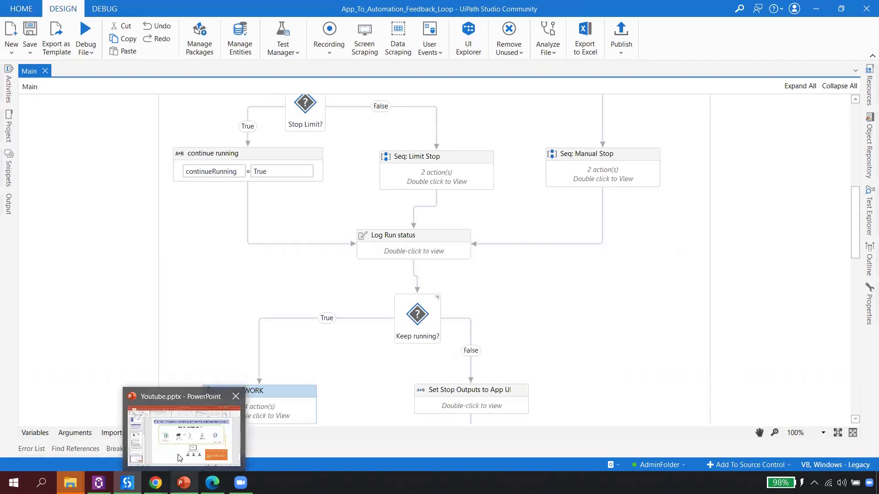
pyautogui.click(181, 453)
pyautogui.press('Home')
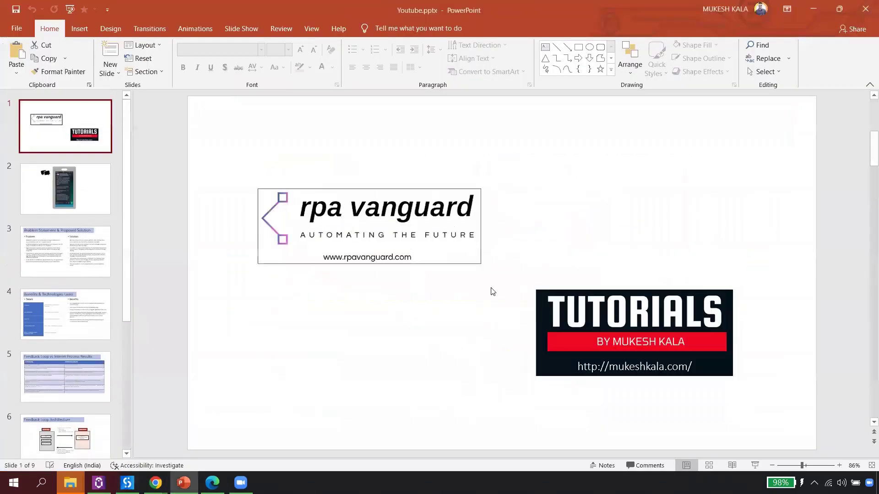
# Start the slide show from the first slide and swap Presenter View and Slide Show between the displays.
pyautogui.click(749, 468)
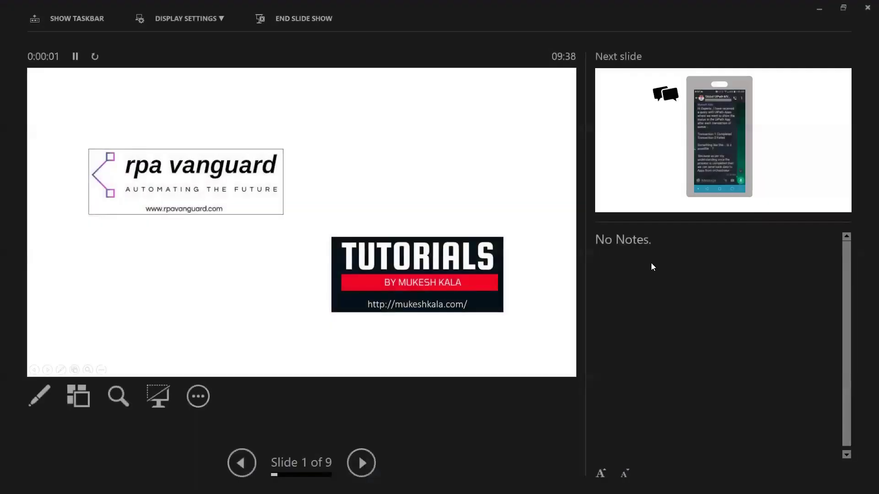
pyautogui.click(191, 27)
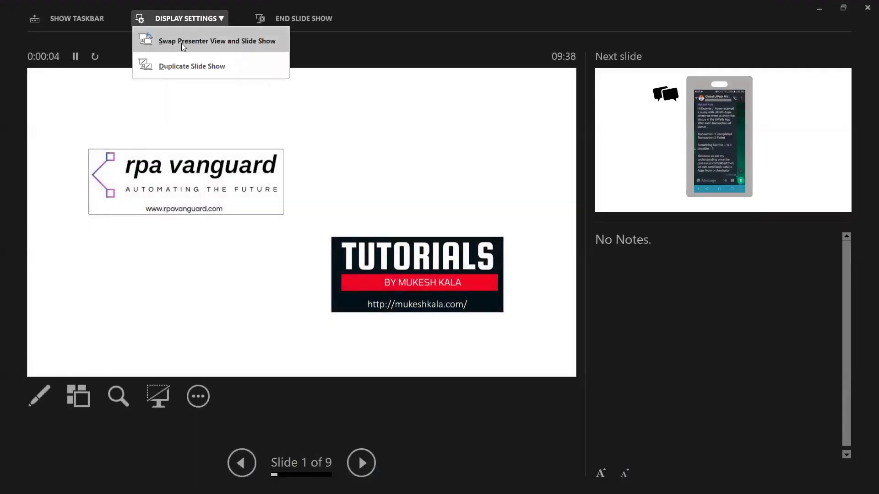
pyautogui.click(181, 43)
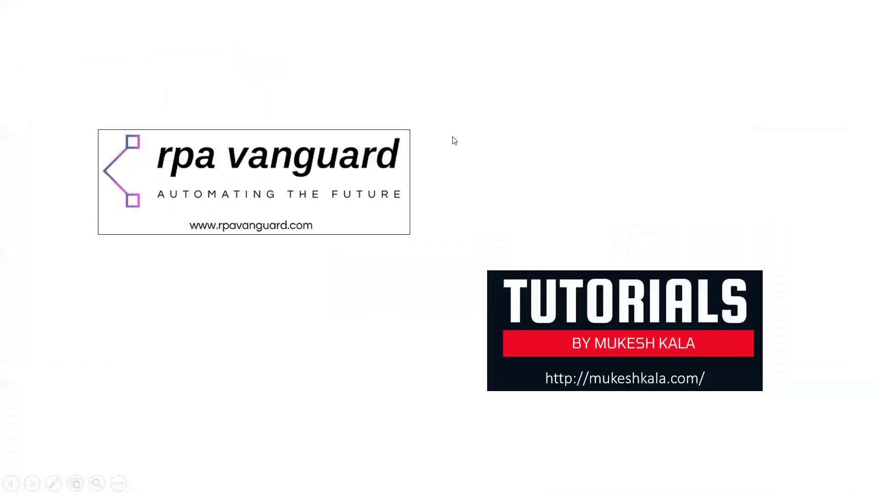